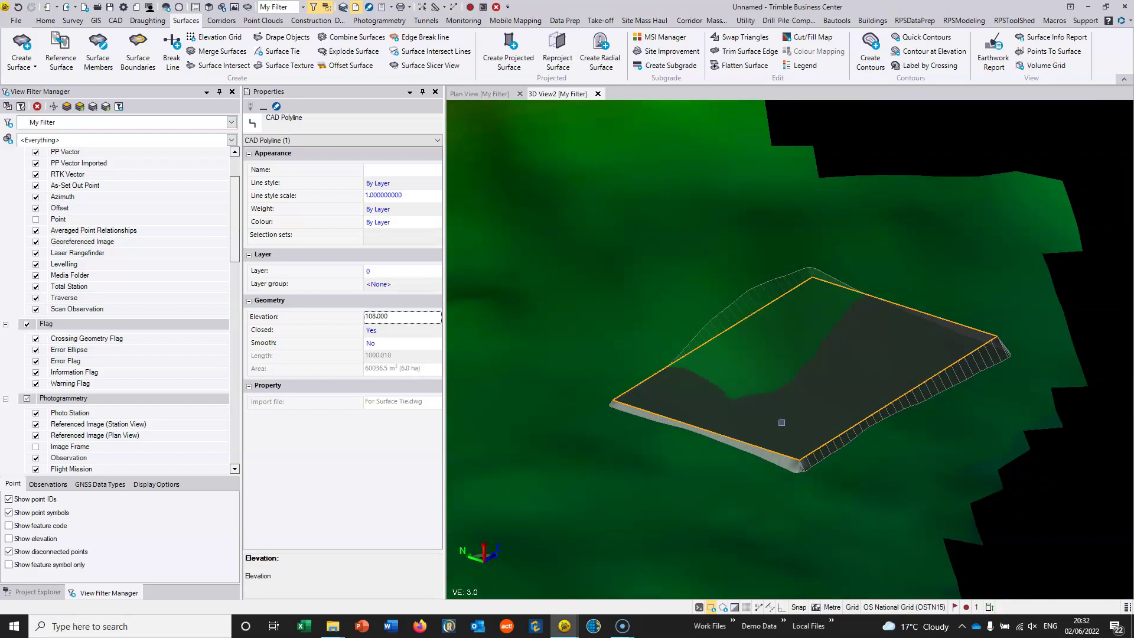
- Deselect the raised pad polyline and list the objects lying under the pad
drag(782, 422, 788, 421)
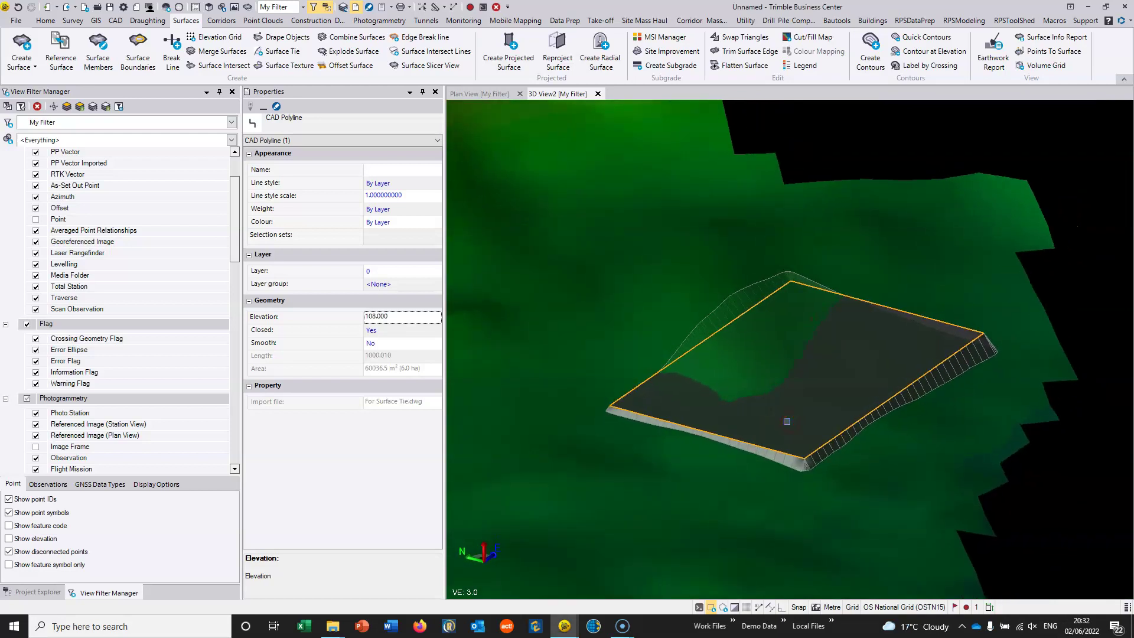
scroll(787, 421, up, 1)
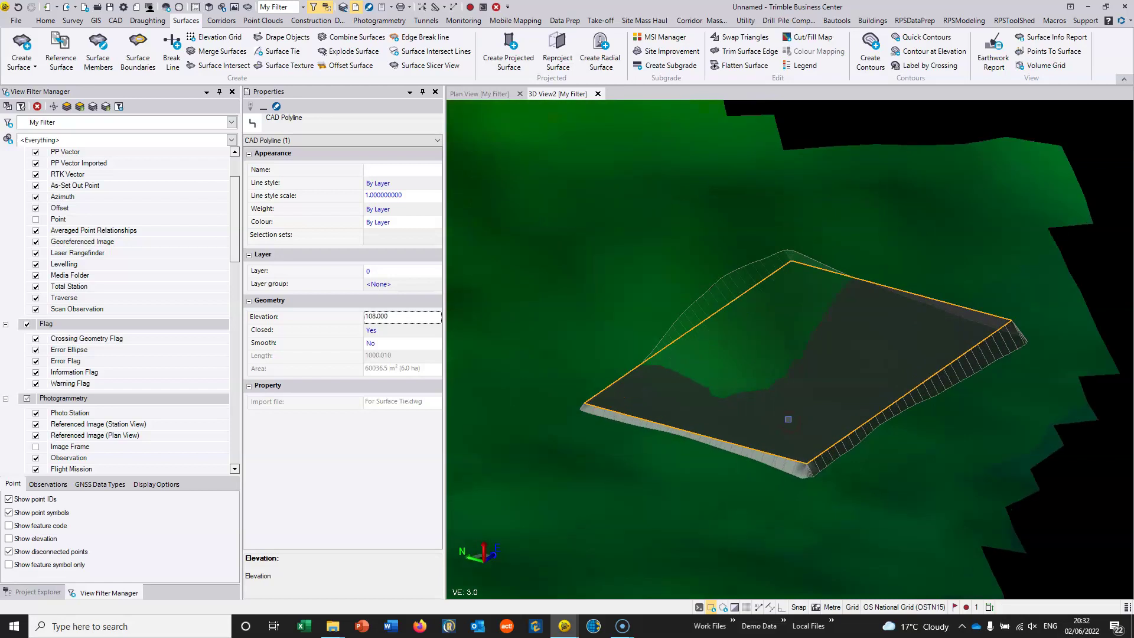
mouse_move(788, 419)
mouse_down()
mouse_move(799, 416)
mouse_move(790, 419)
mouse_up()
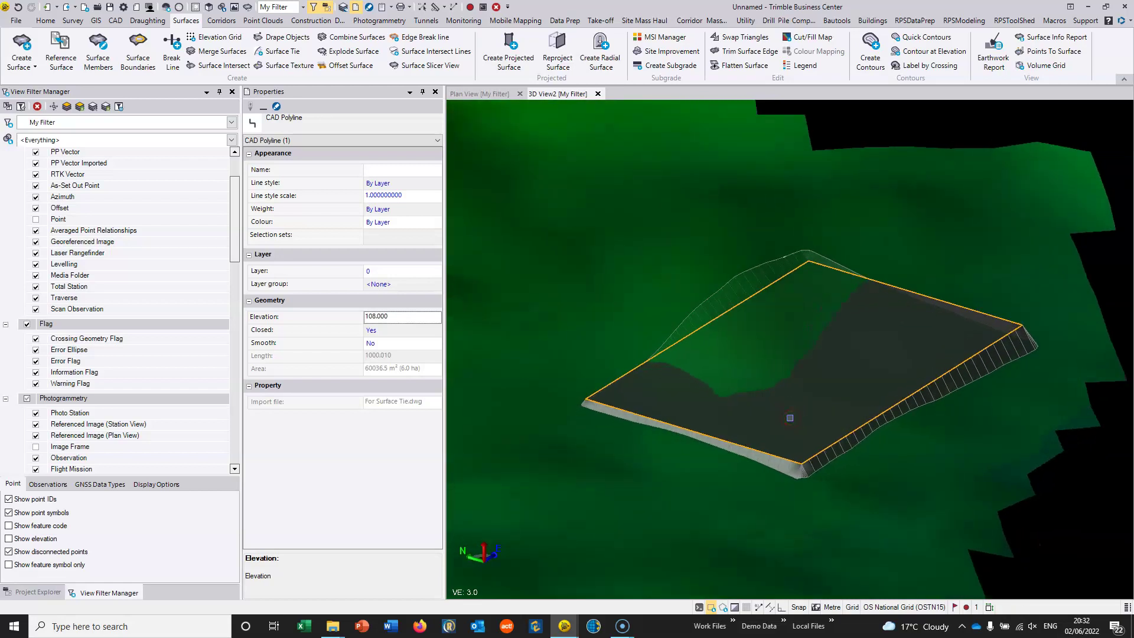
key(Escape)
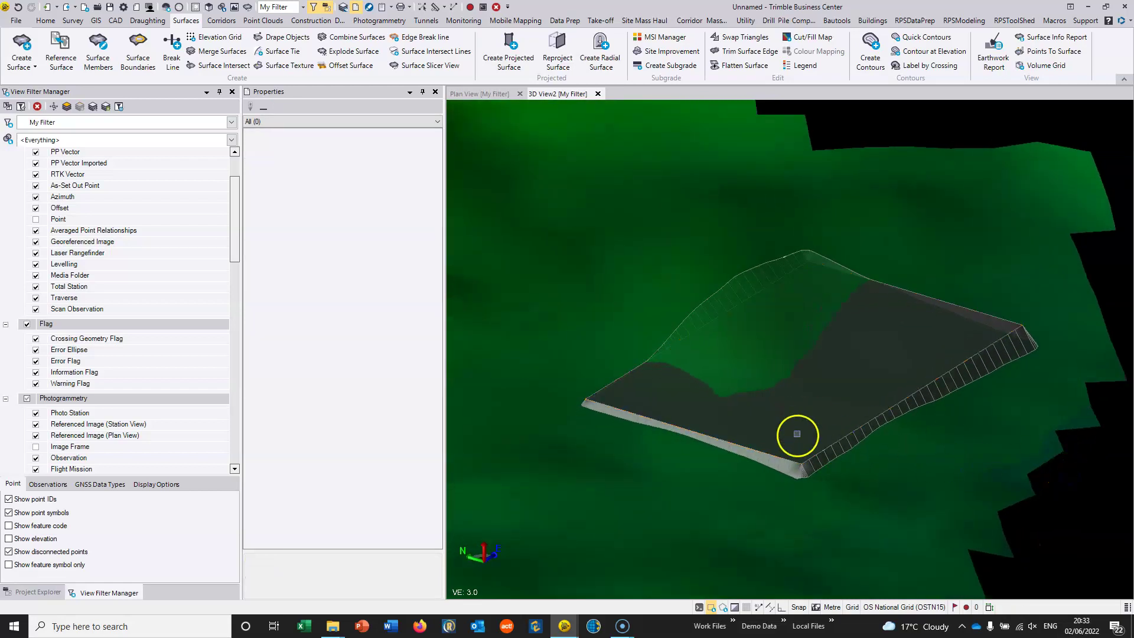
click(817, 446)
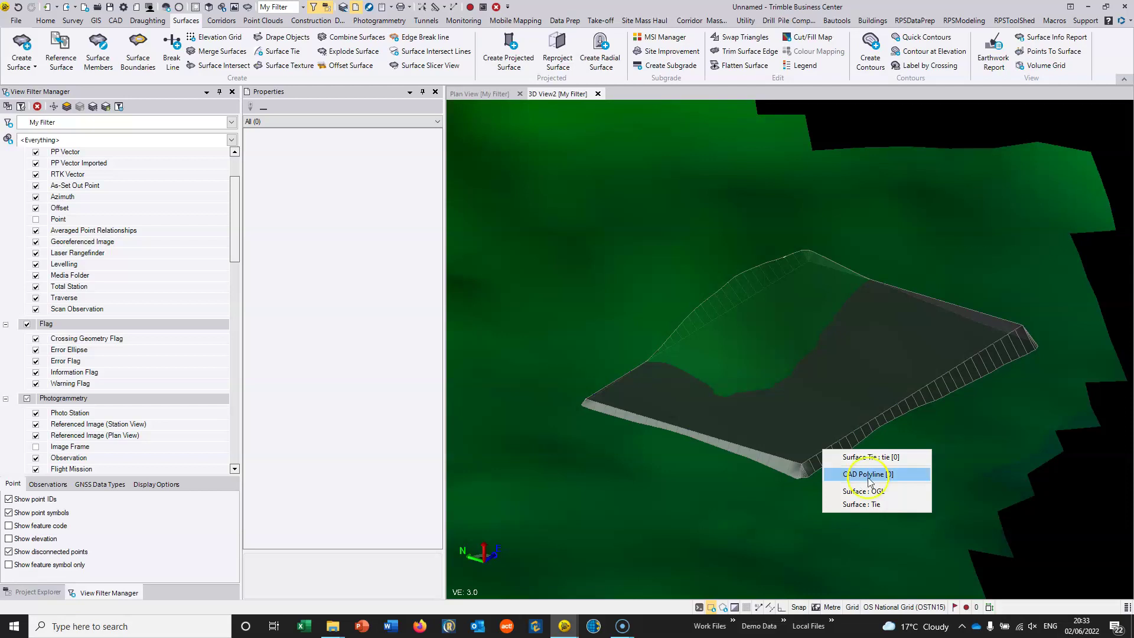
- Select the pad's CAD Polyline at 108.000 and inspect its tie slopes against the ground
click(867, 475)
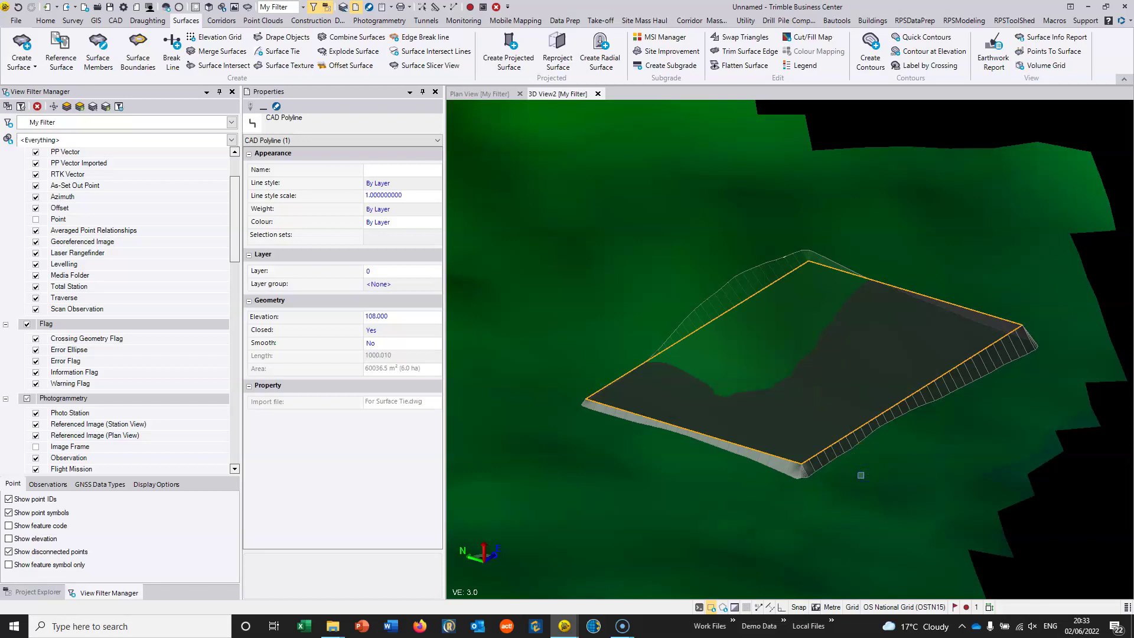
middle_drag(851, 467, 826, 462)
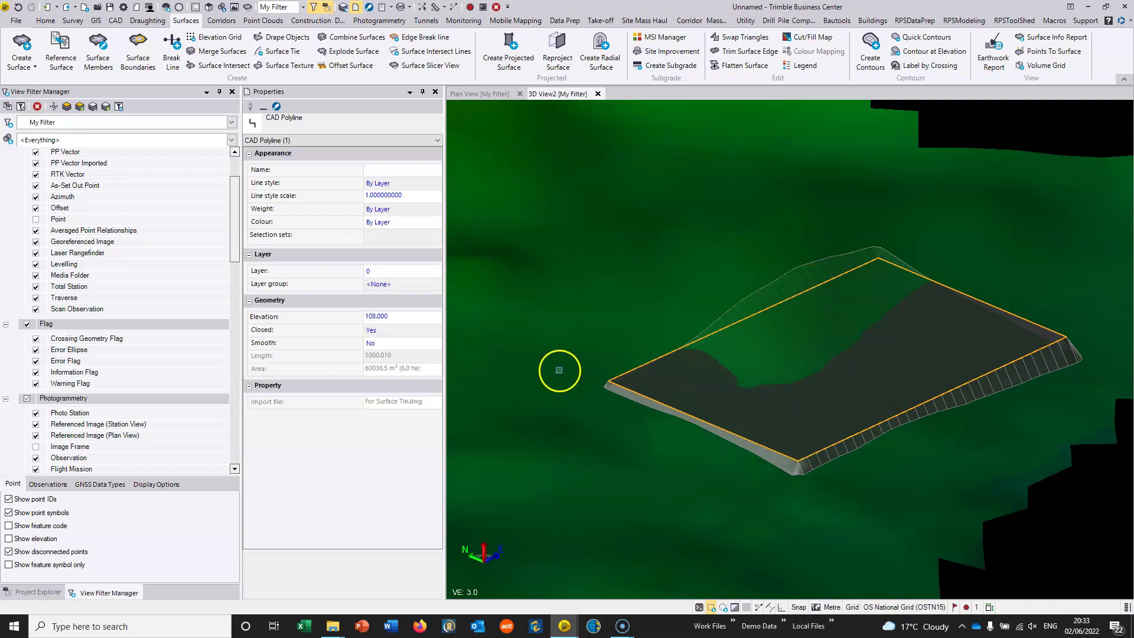
middle_drag(742, 431, 768, 454)
click(826, 266)
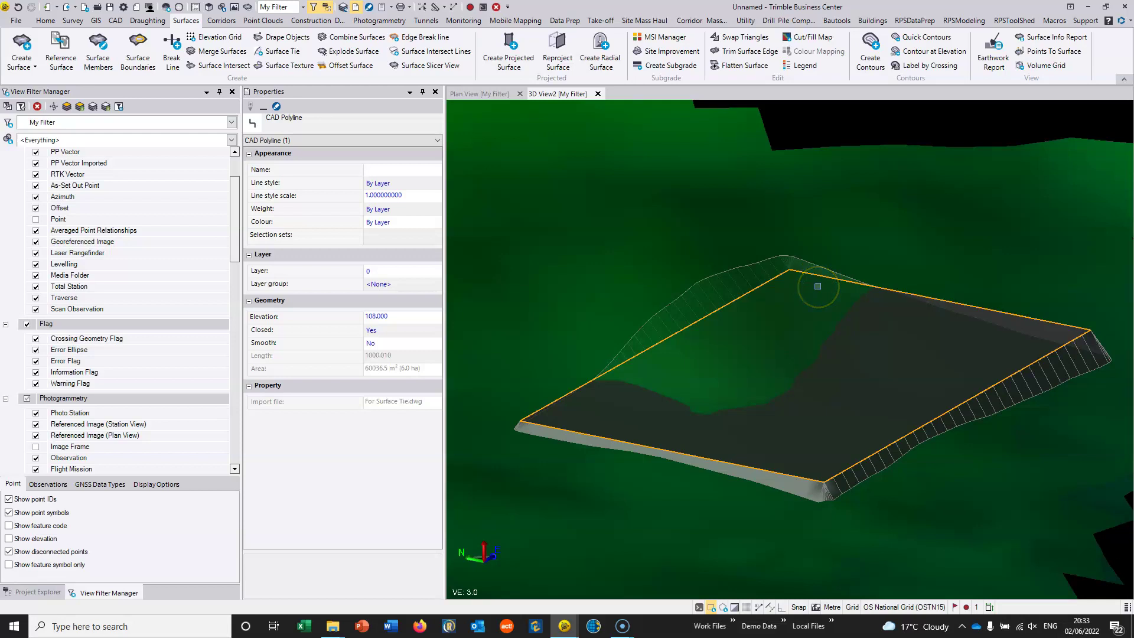
click(742, 401)
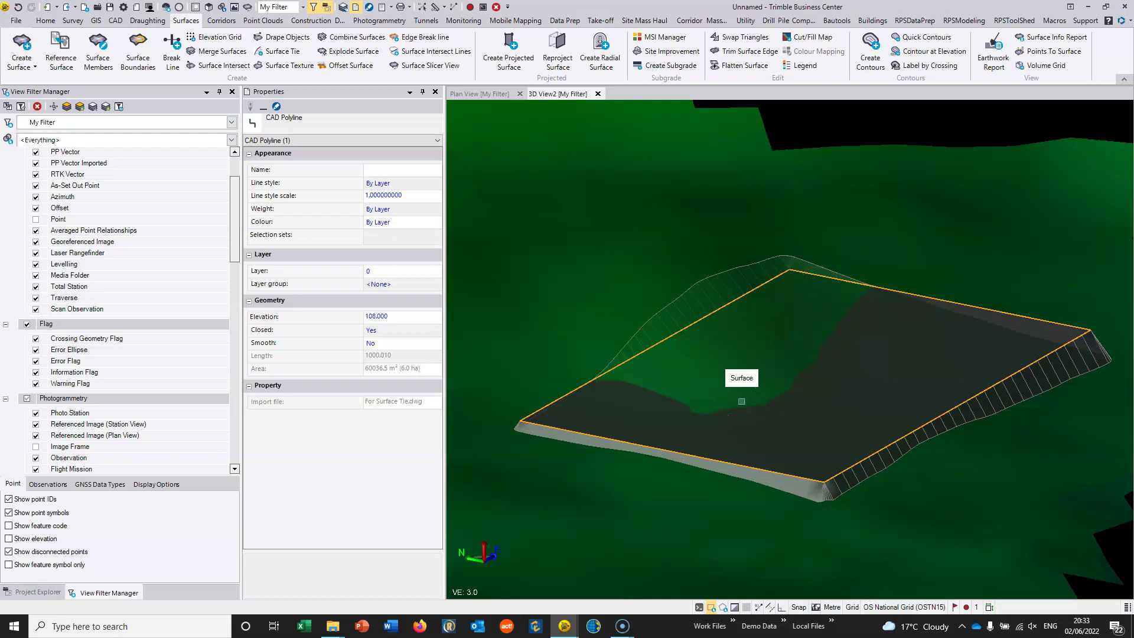
click(395, 319)
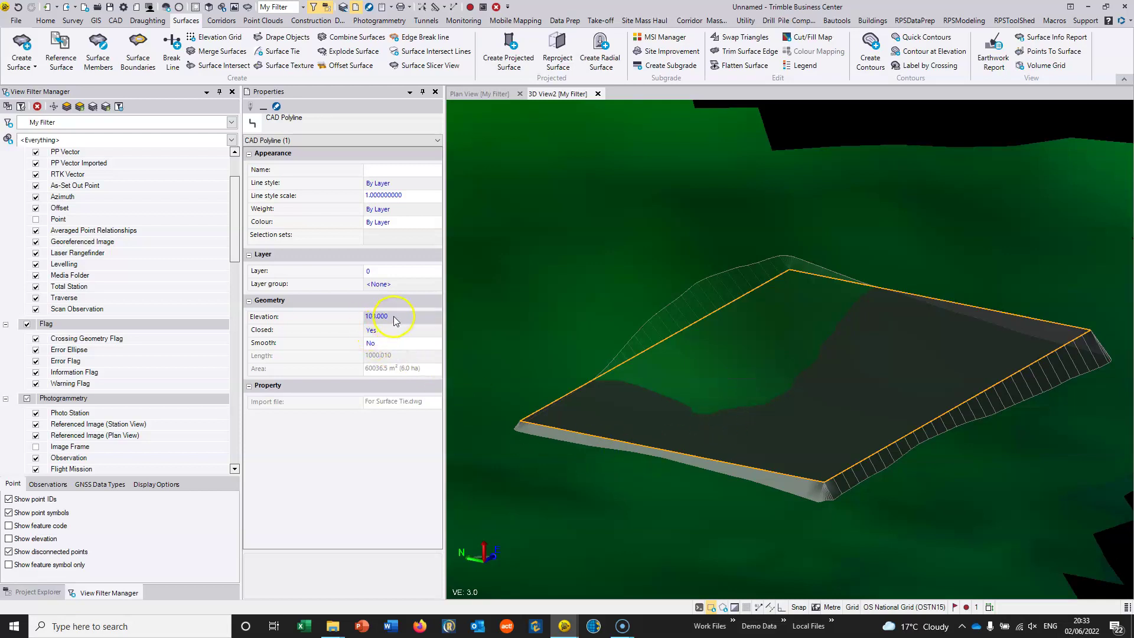
click(395, 317)
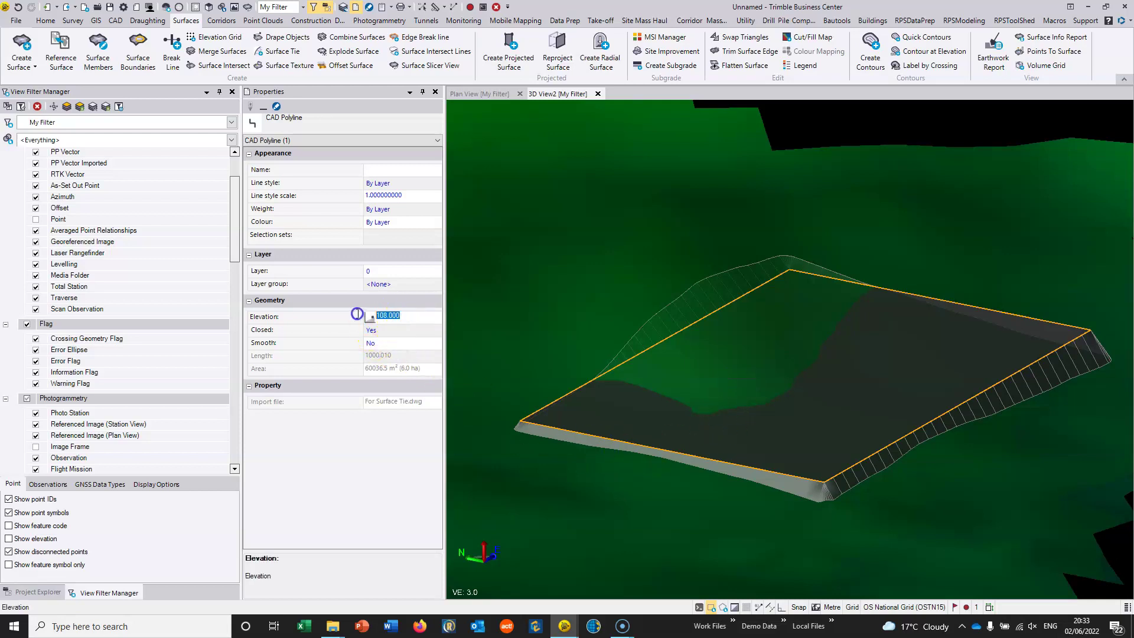
drag(664, 481, 738, 441)
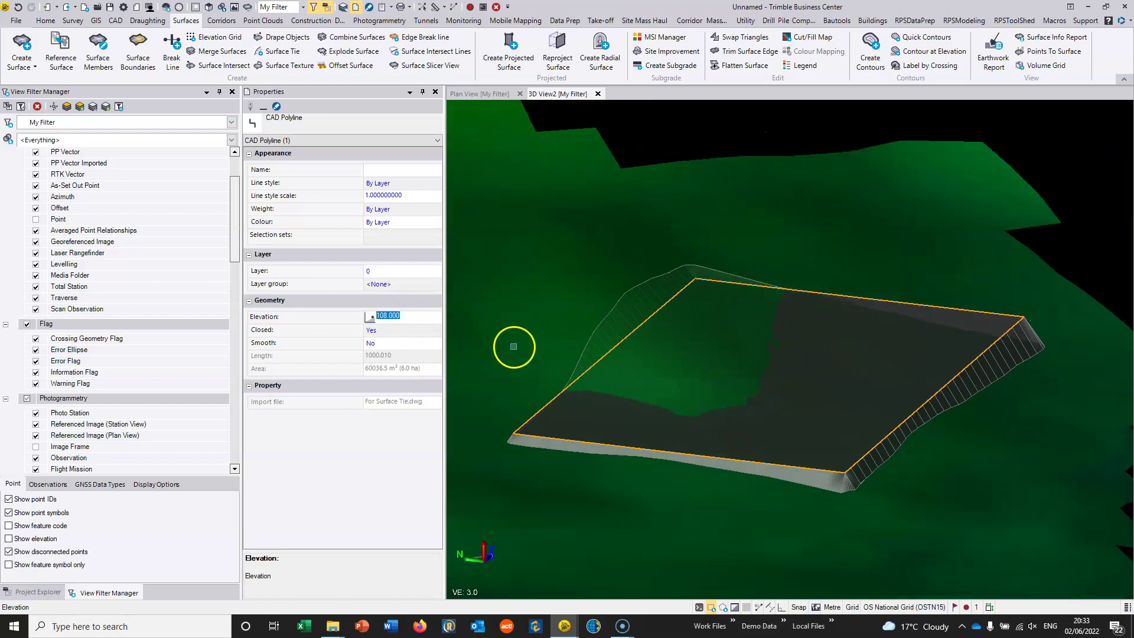
text(115)
key(Return)
drag(682, 390, 620, 357)
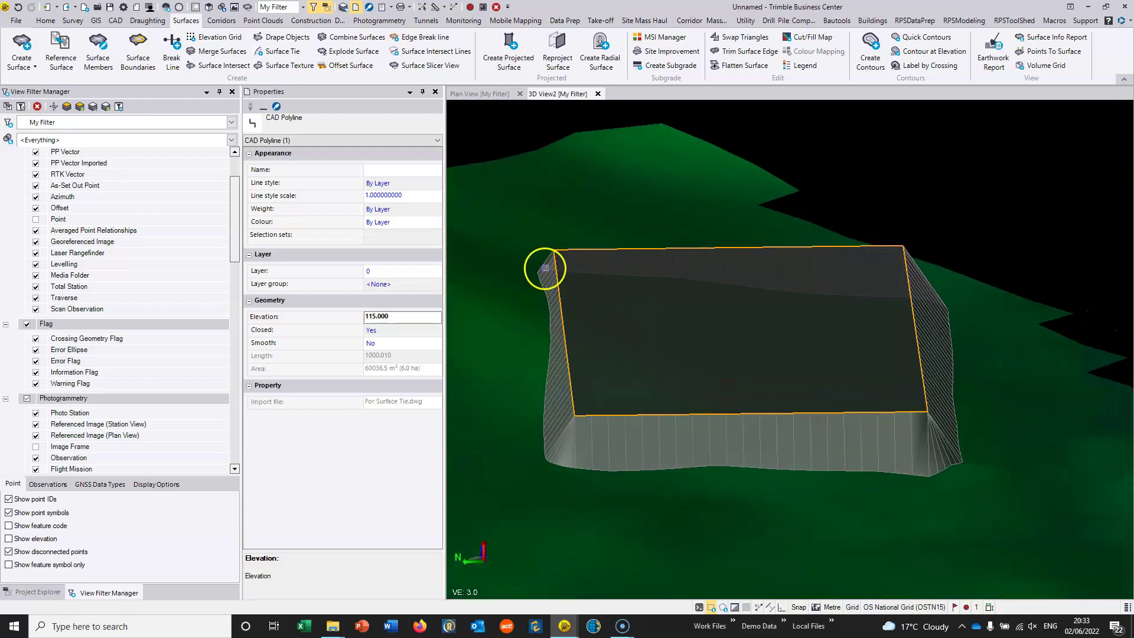
mouse_move(551, 266)
mouse_down()
mouse_move(608, 307)
mouse_move(787, 354)
mouse_move(532, 357)
mouse_up()
click(405, 323)
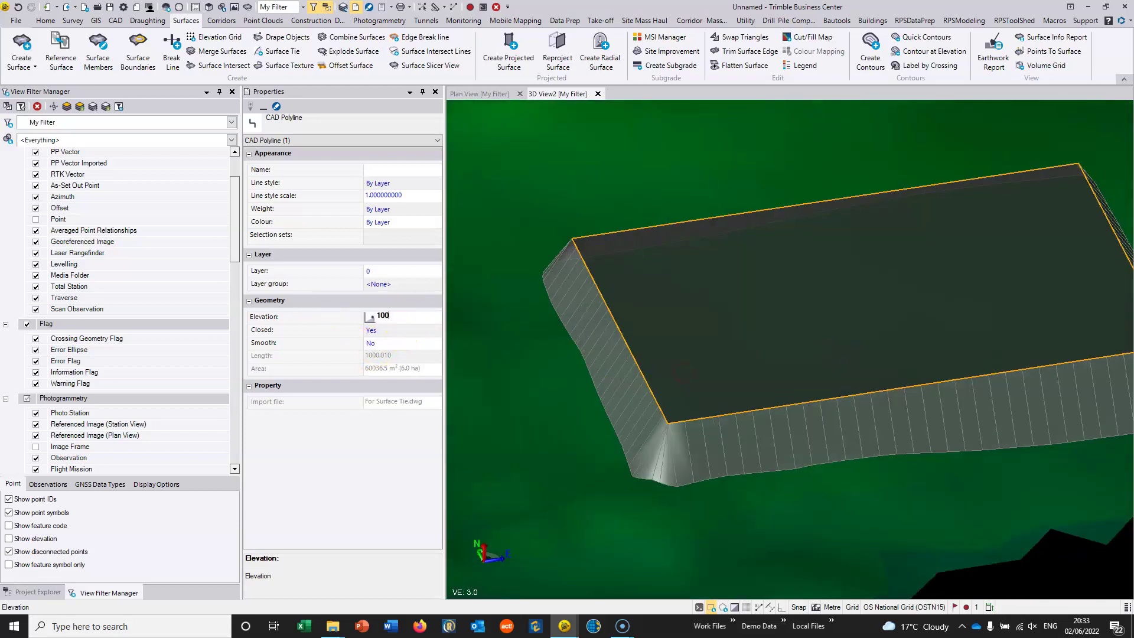
text(100)
key(Return)
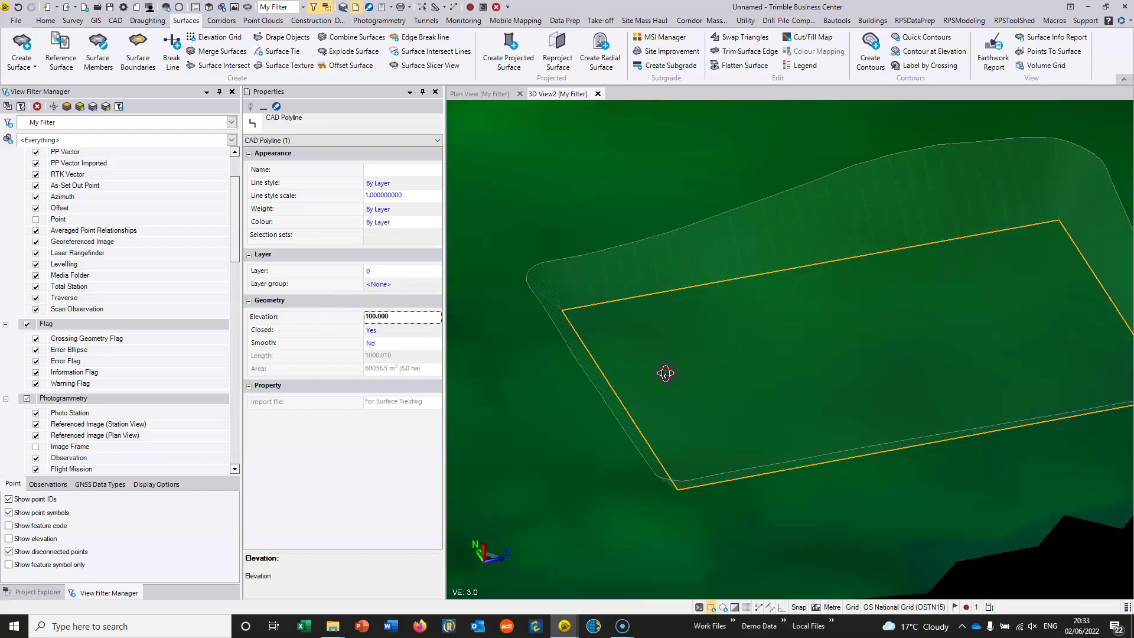
drag(679, 371, 749, 353)
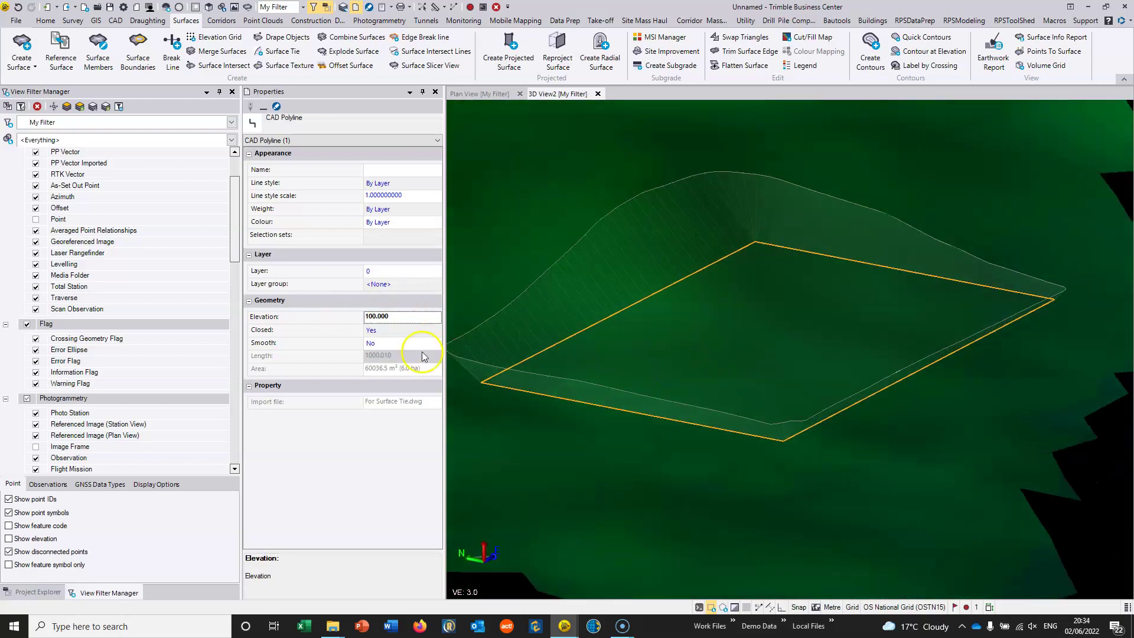
click(394, 316)
text(108)
key(Return)
drag(709, 352, 772, 386)
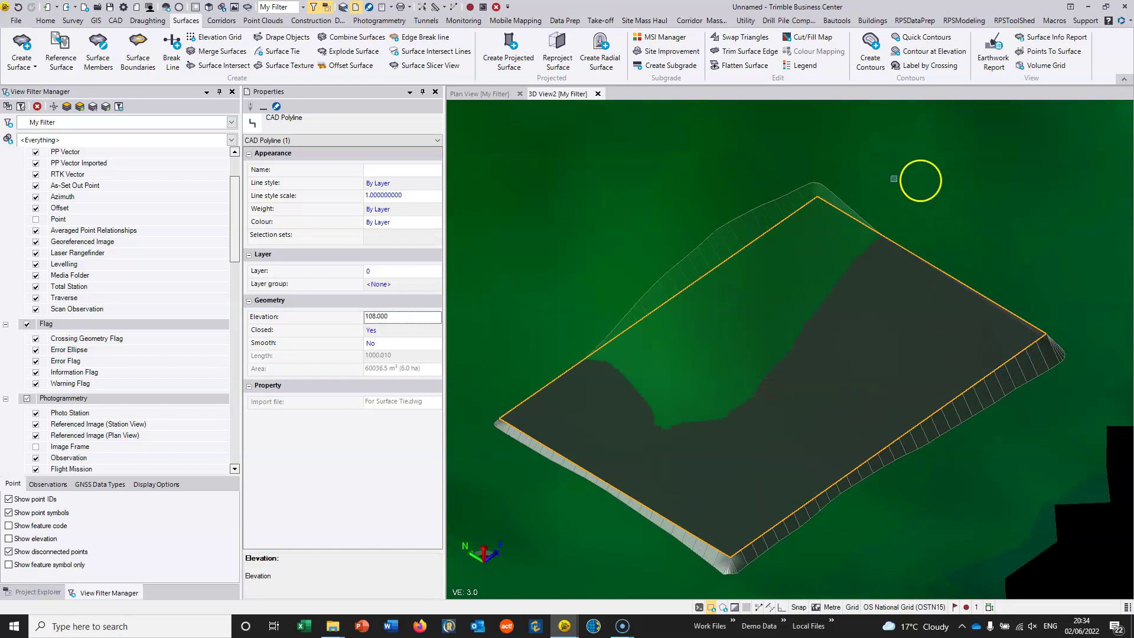
- Run a surface-to-surface earthwork report from initial OGL to final Tie with no boundary
click(994, 54)
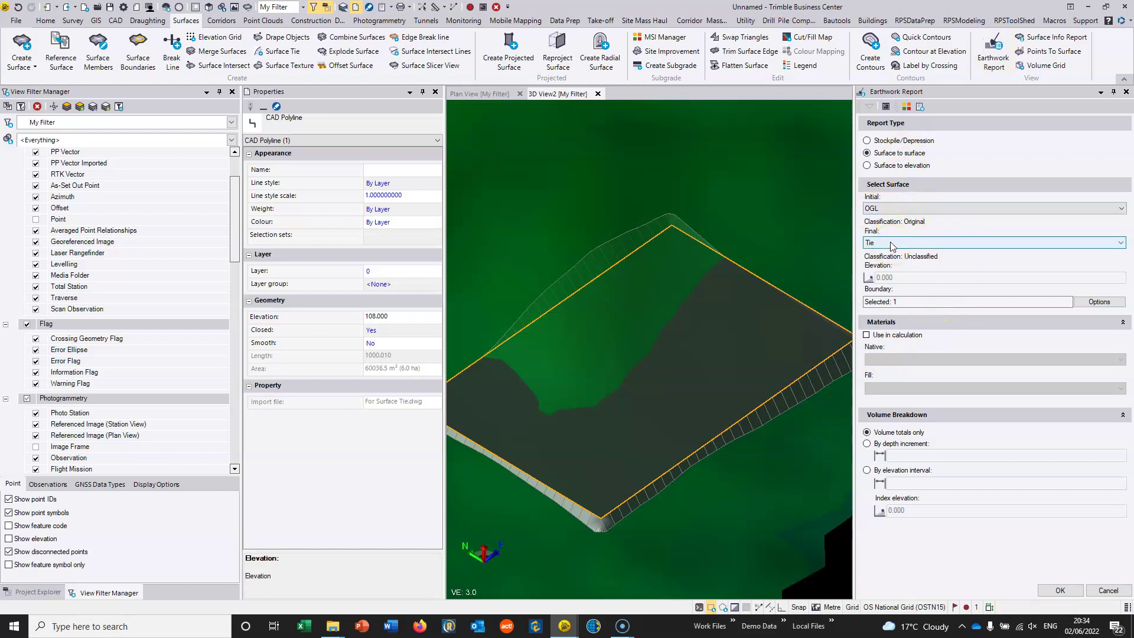
click(1059, 591)
click(932, 300)
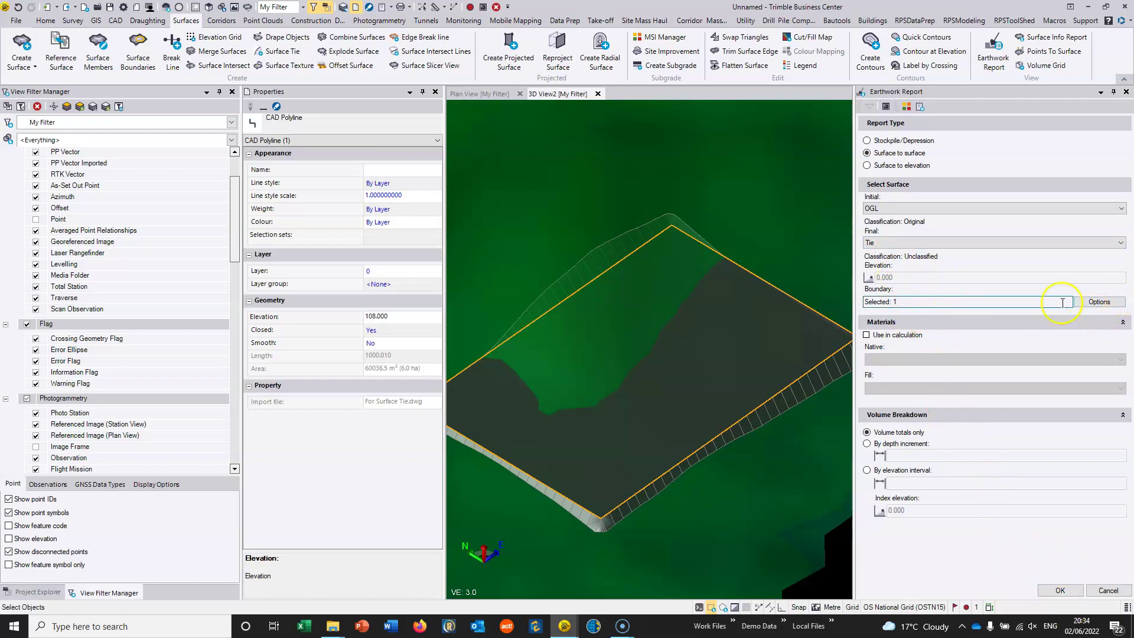
click(902, 303)
click(827, 257)
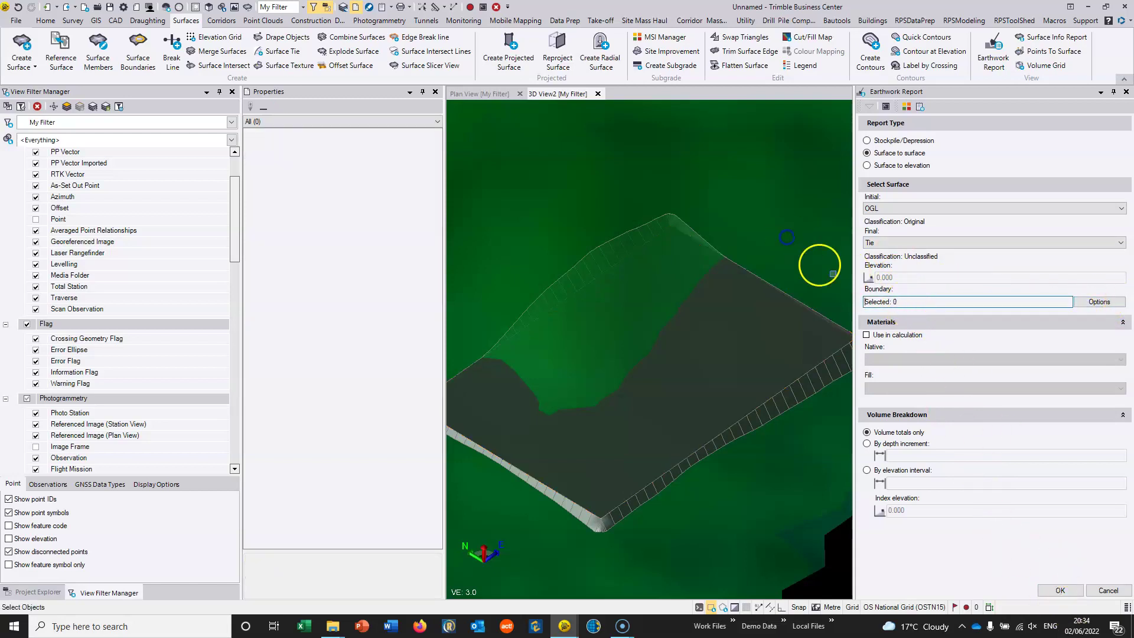
- Review the report's 34,535.8 m³ cut, 82,713.6 m³ fill and 48,177.8 m³ deficit, then return to Trimble Business Center
click(1061, 591)
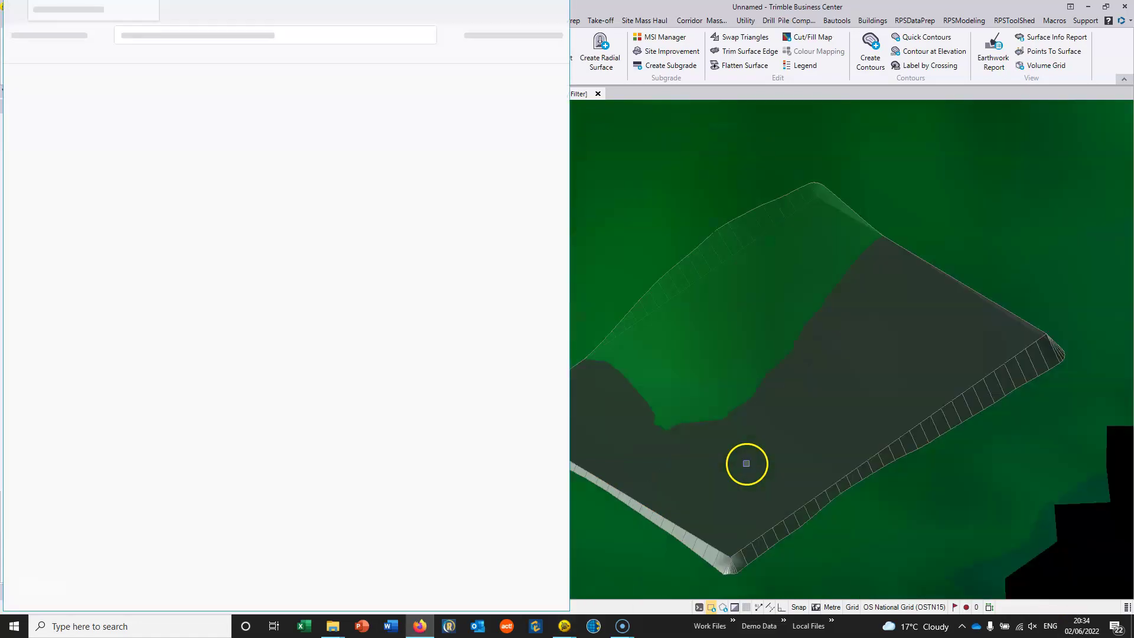
scroll(482, 425, down, 1)
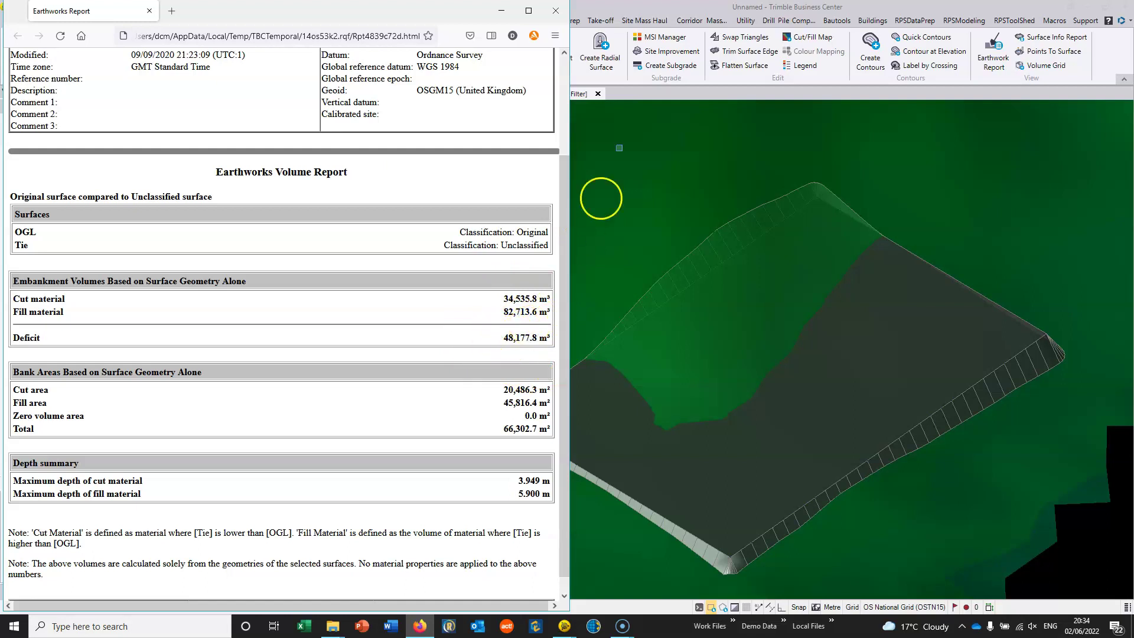
click(674, 7)
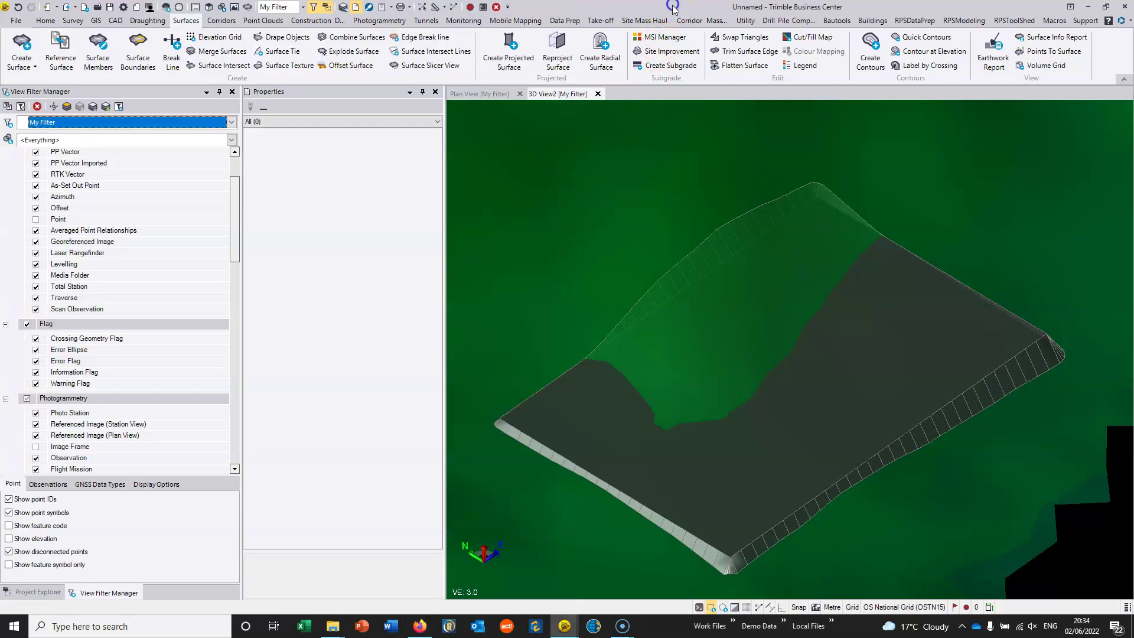
- Reselect the pad's CAD polyline in the 3D view
click(496, 94)
click(558, 94)
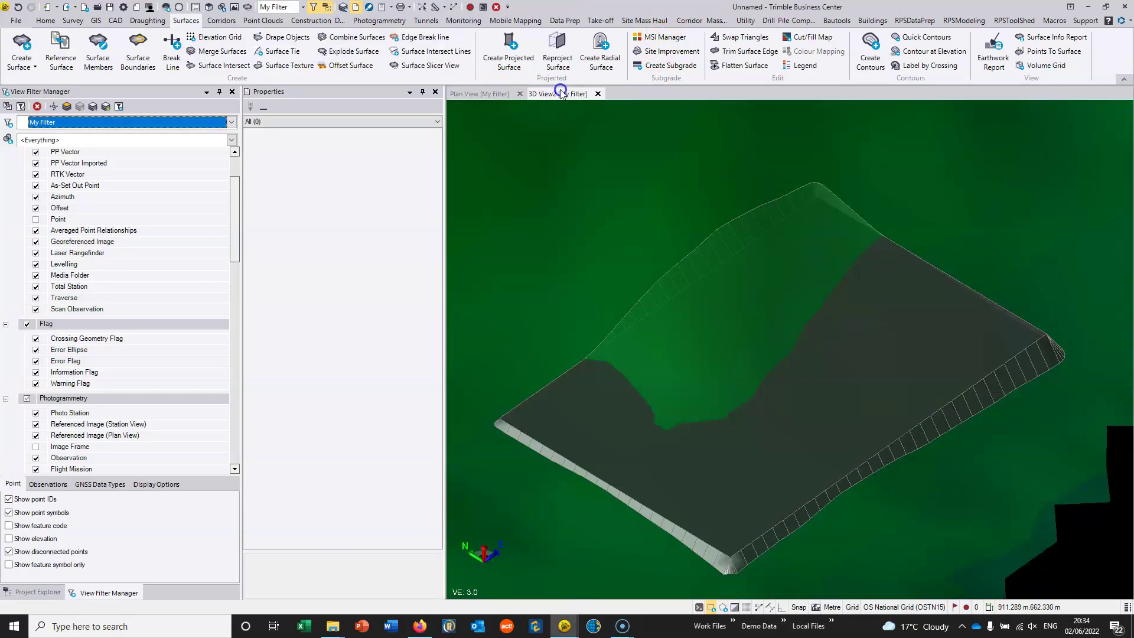
click(942, 410)
click(962, 434)
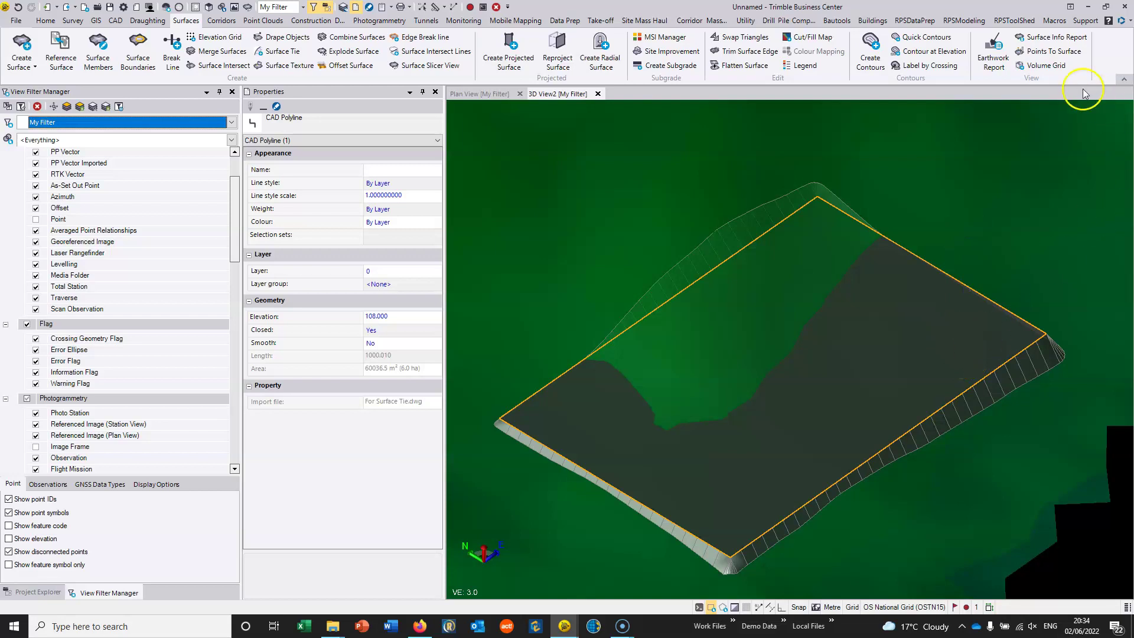
- Create a volume grid from OGL to Tie at 0.500 grid spacing with no boundary
click(1061, 69)
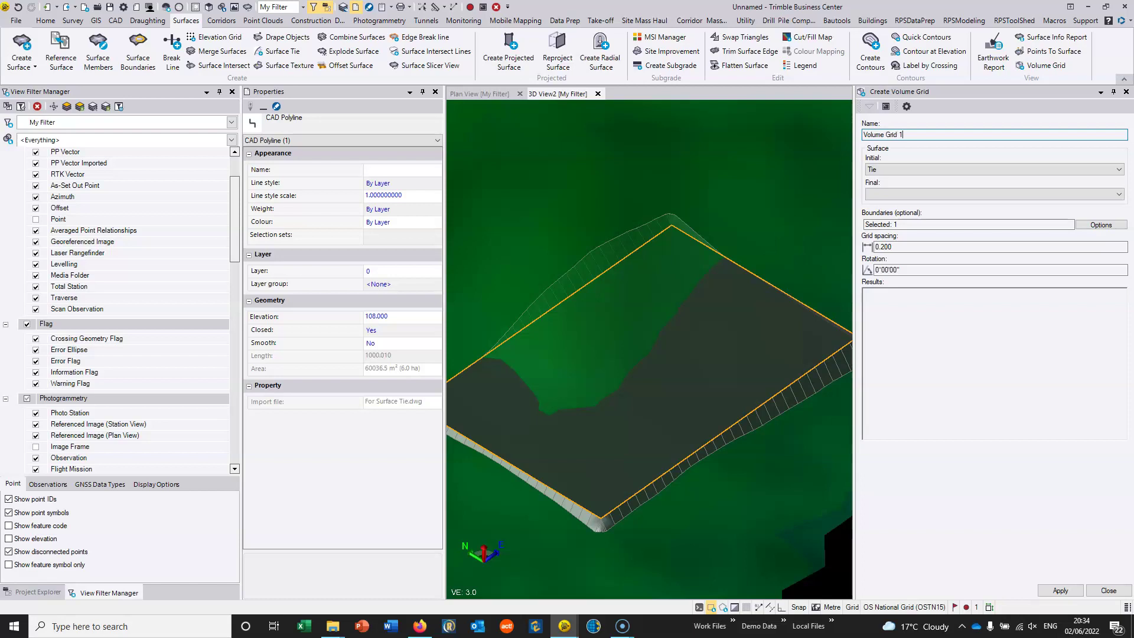
click(880, 170)
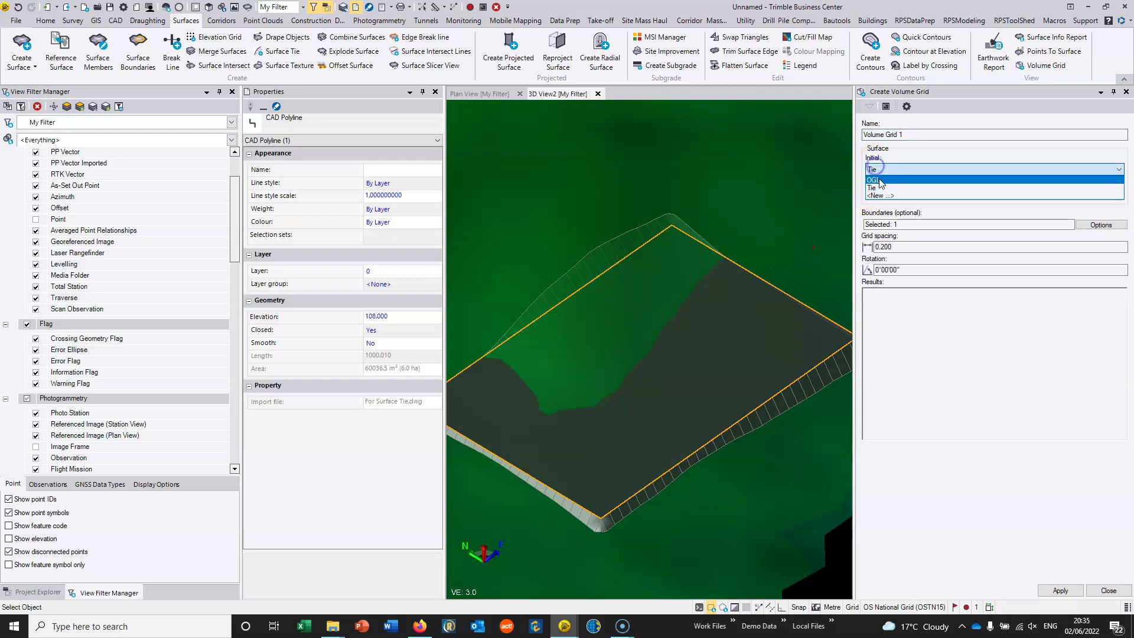
click(880, 188)
click(881, 193)
click(893, 220)
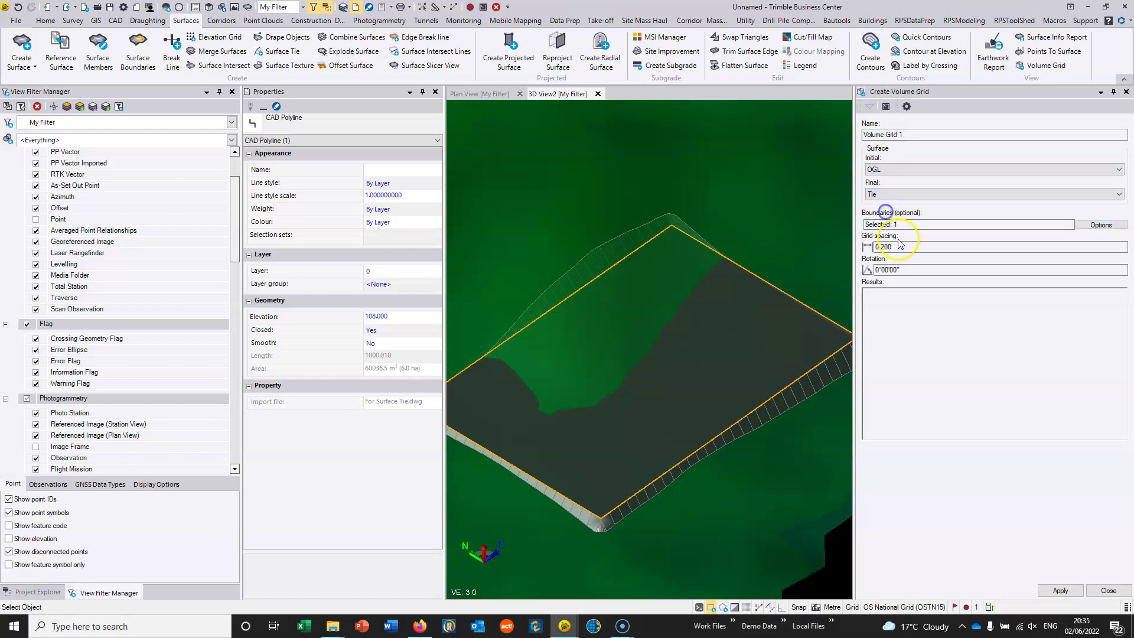
click(797, 208)
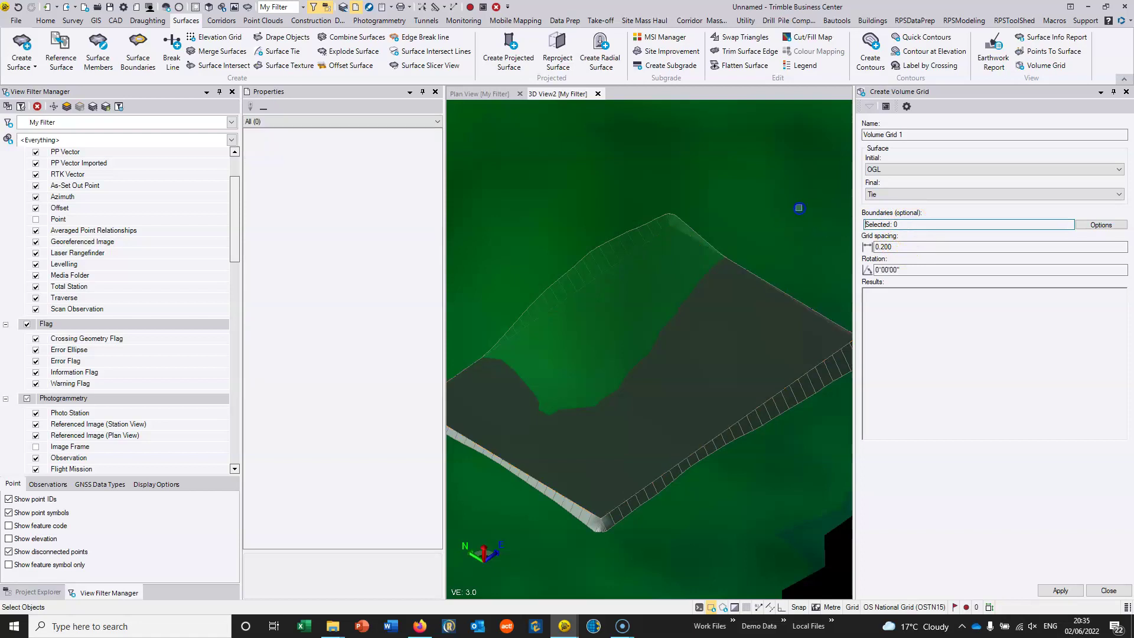
click(904, 247)
double_click(903, 247)
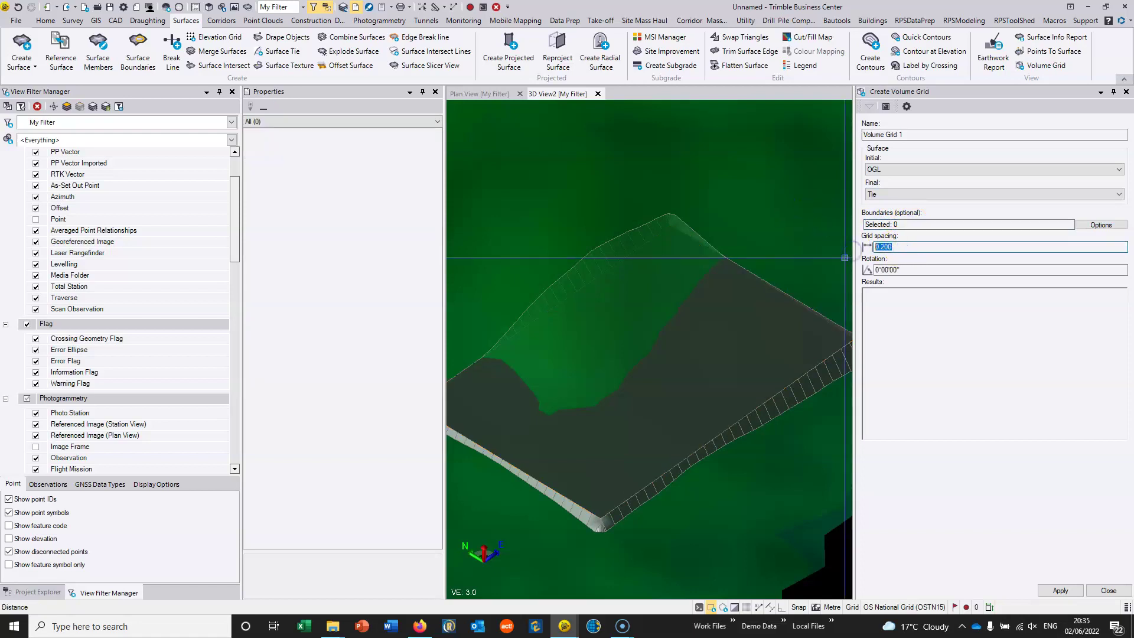
click(930, 269)
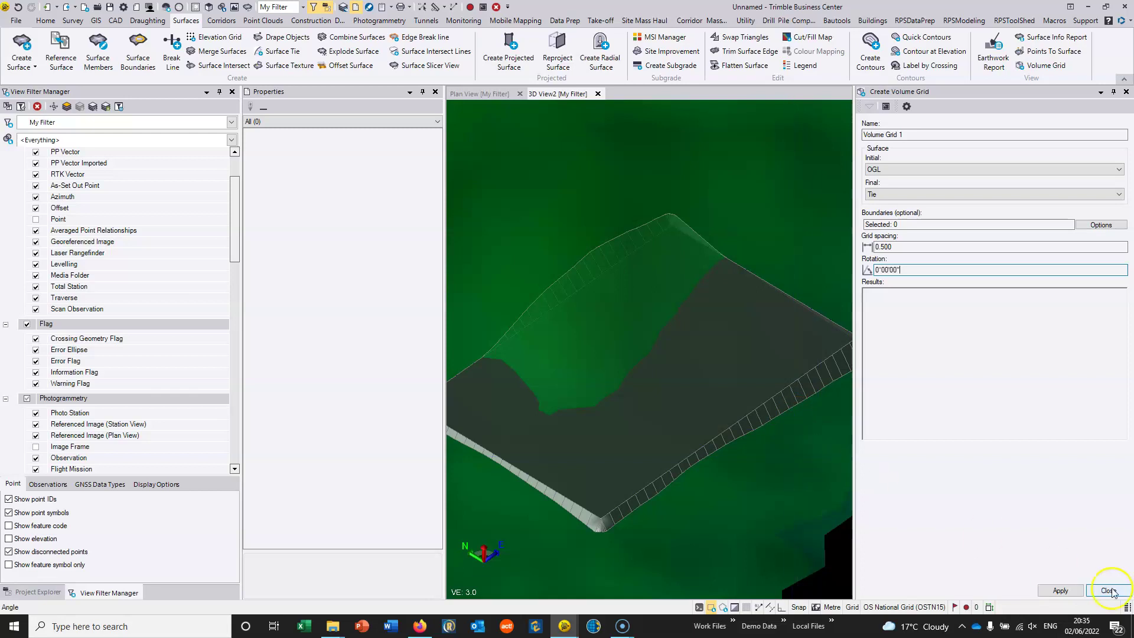
click(1069, 592)
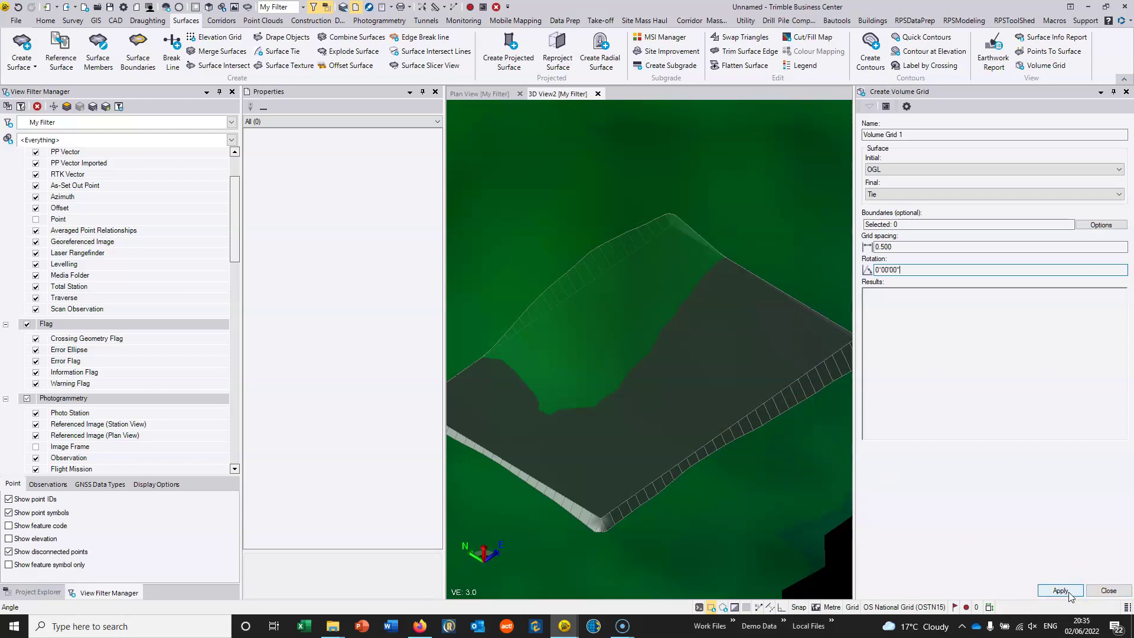
click(1063, 592)
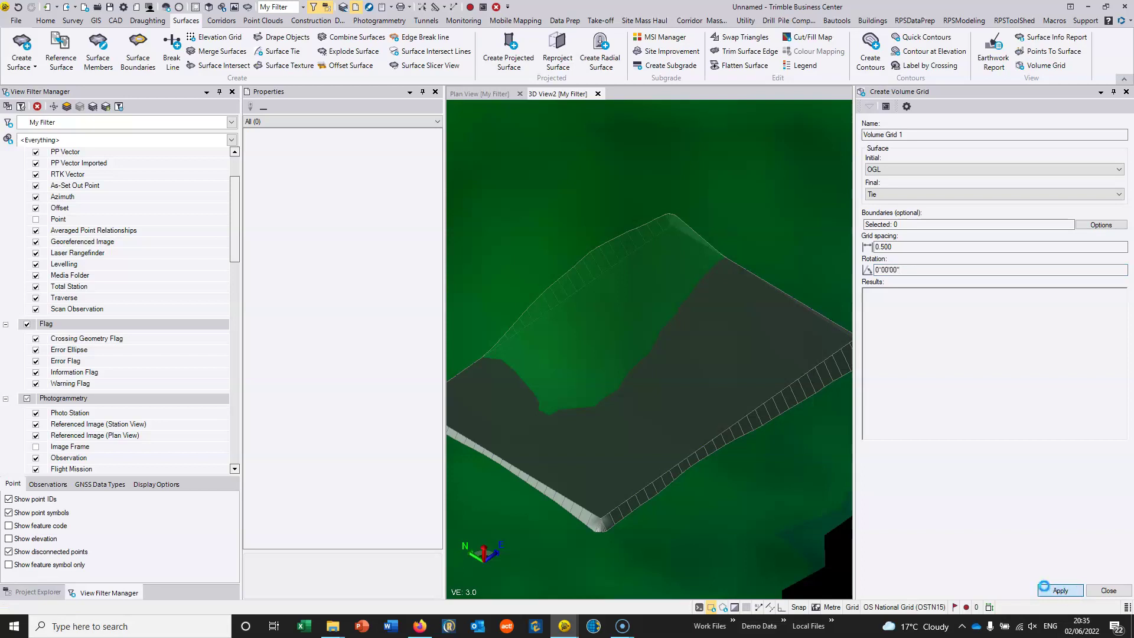
- Inspect the red/blue cut-fill volume grid in plan view and from several 3D angles
click(491, 93)
scroll(591, 340, up, 5)
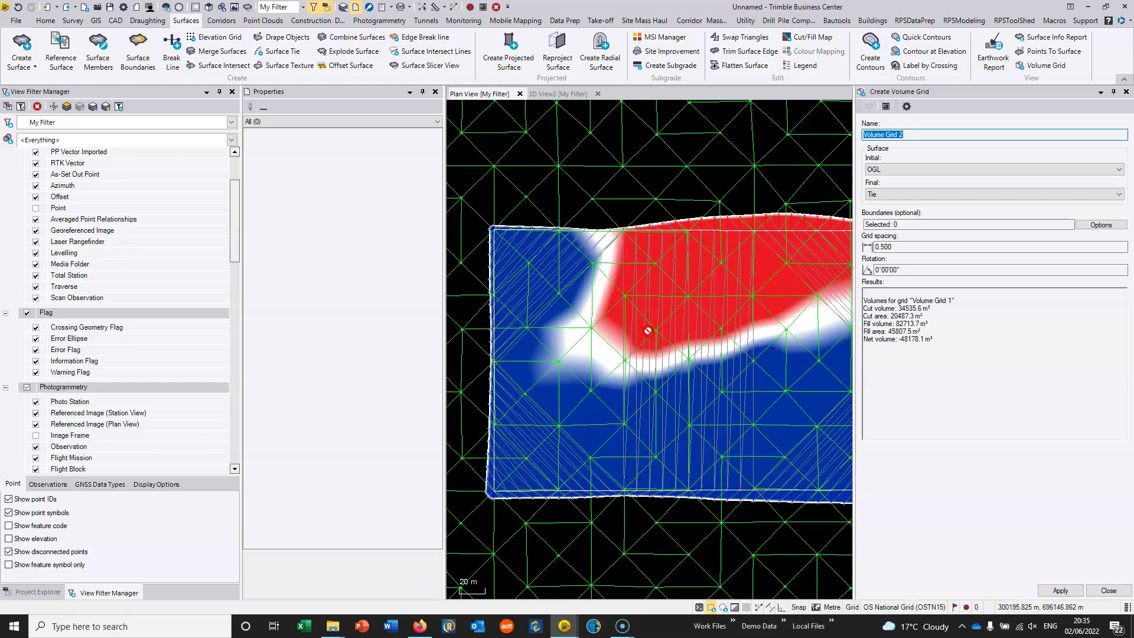
scroll(499, 309, down, 1)
scroll(721, 324, up, 1)
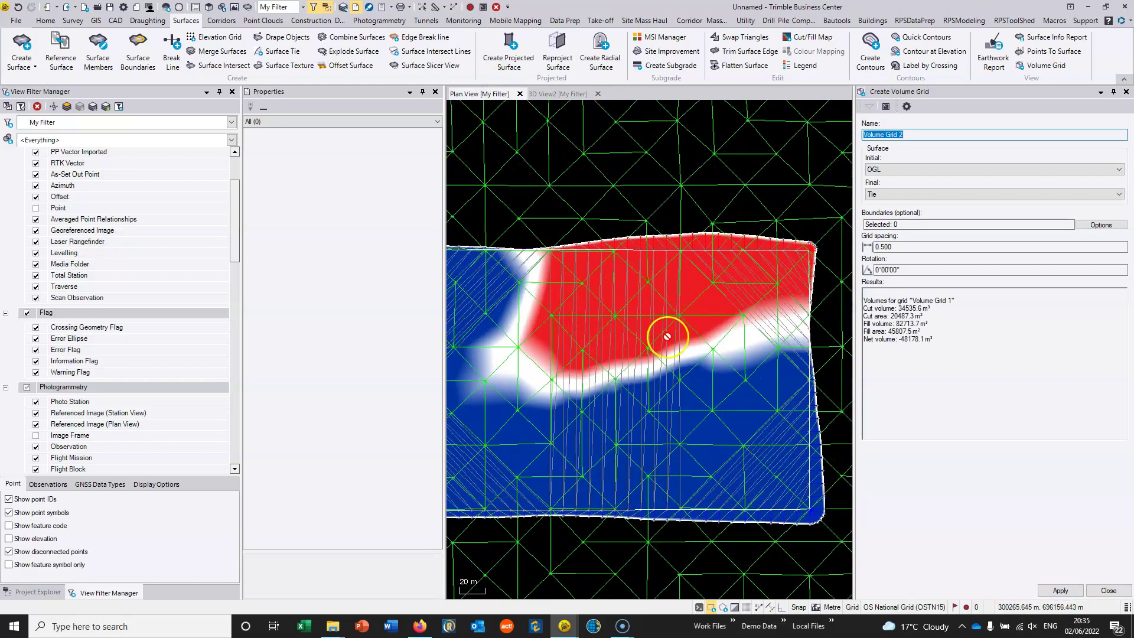
middle_drag(656, 417, 698, 346)
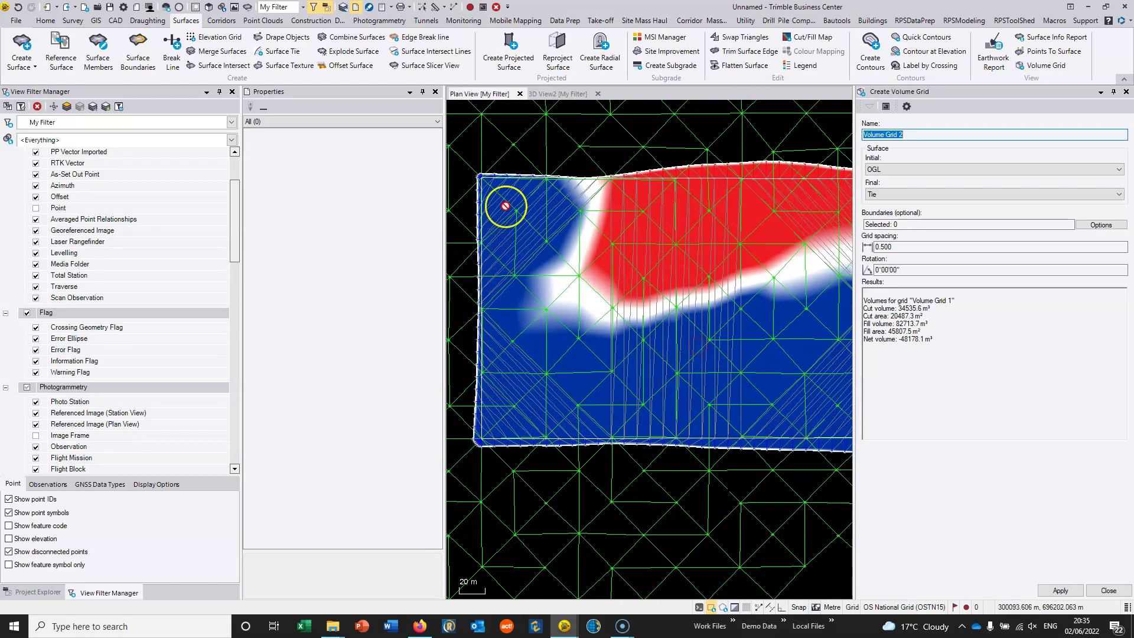
click(555, 93)
drag(646, 431, 614, 375)
scroll(717, 456, up, 5)
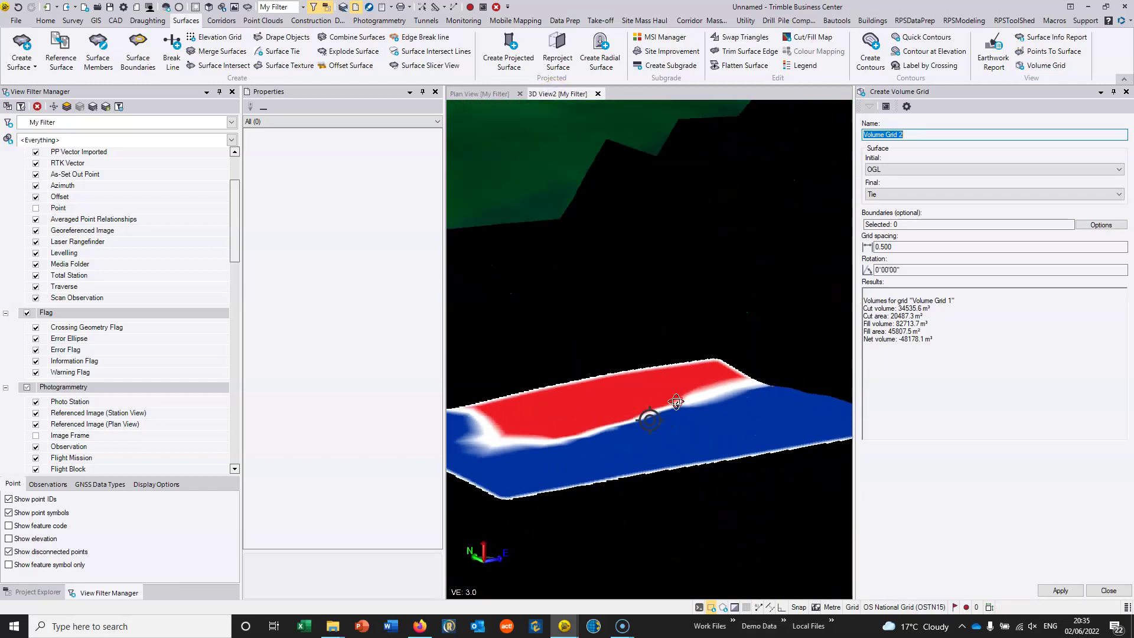
drag(672, 405, 563, 425)
click(464, 413)
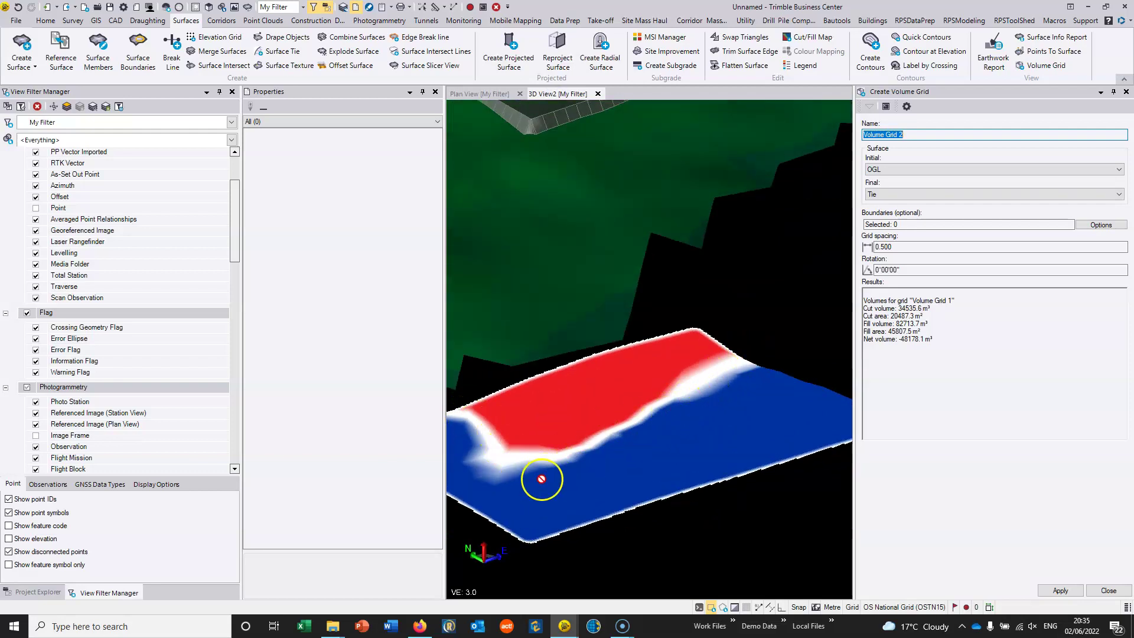
scroll(766, 358, down, 3)
drag(766, 357, 715, 358)
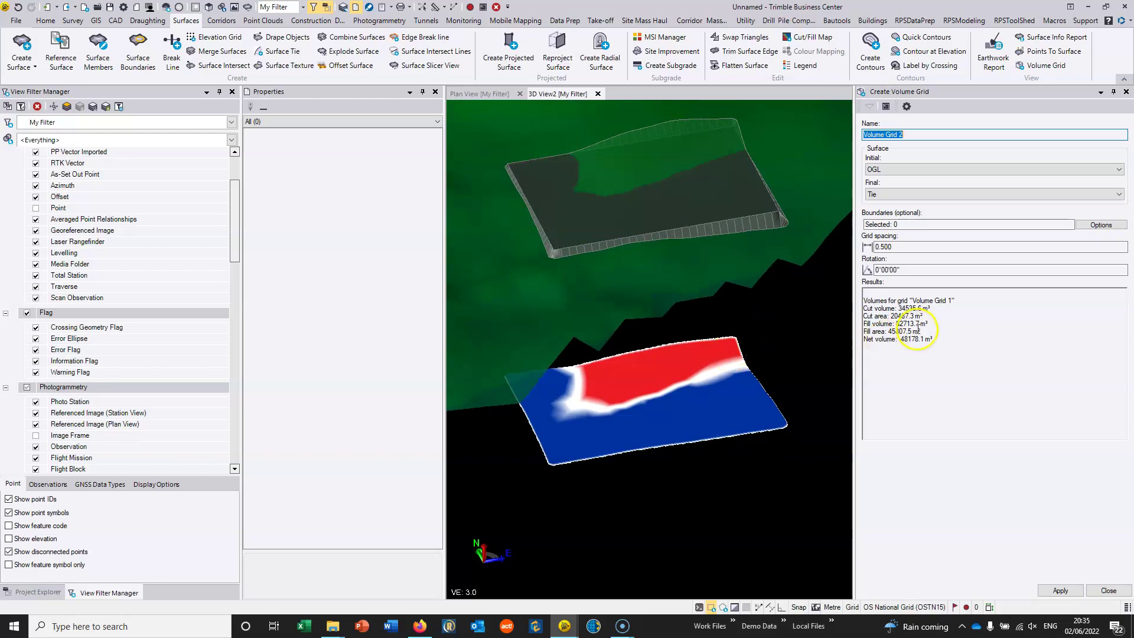
- Read Volume Grid 1's balance amount (−0.727) and volume delta per 0.1 m (6629.7 m³)
click(1126, 91)
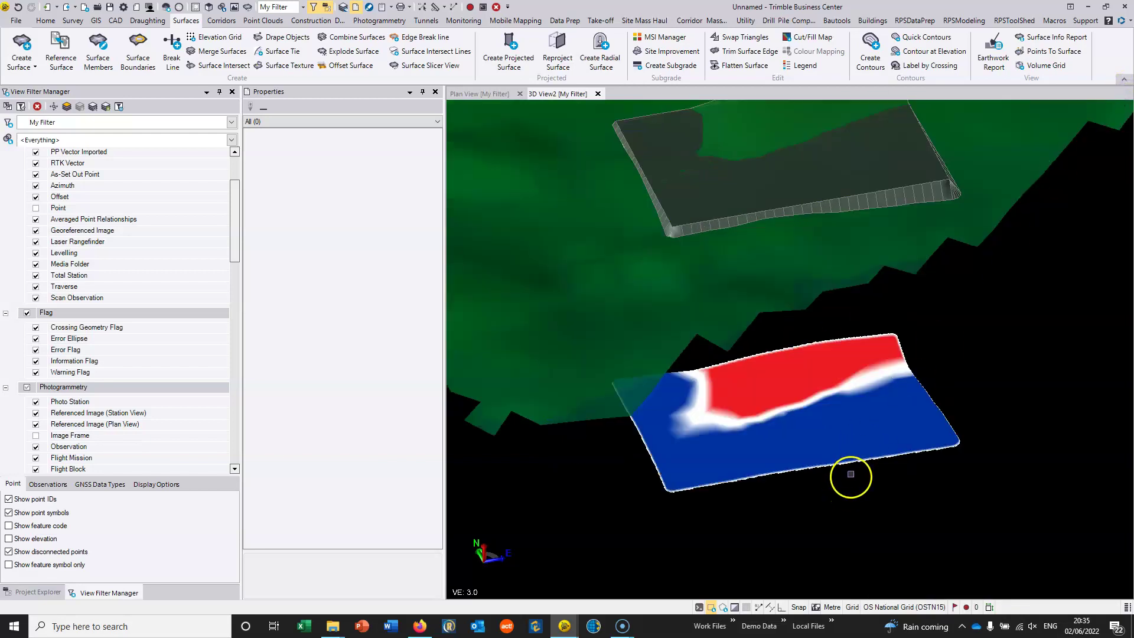
click(852, 462)
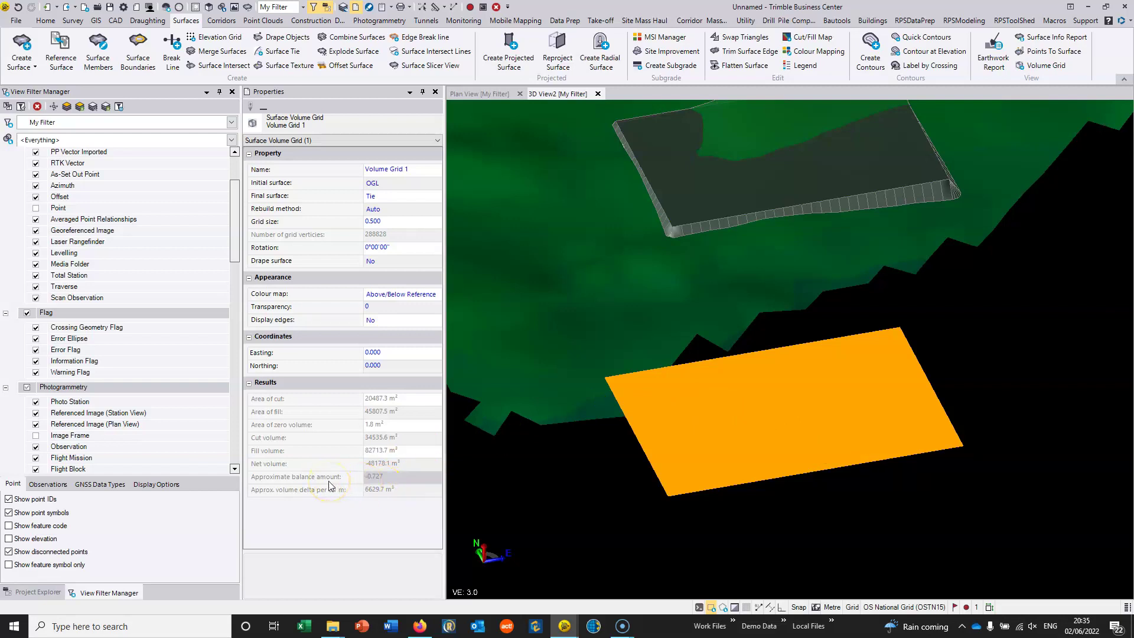
click(393, 489)
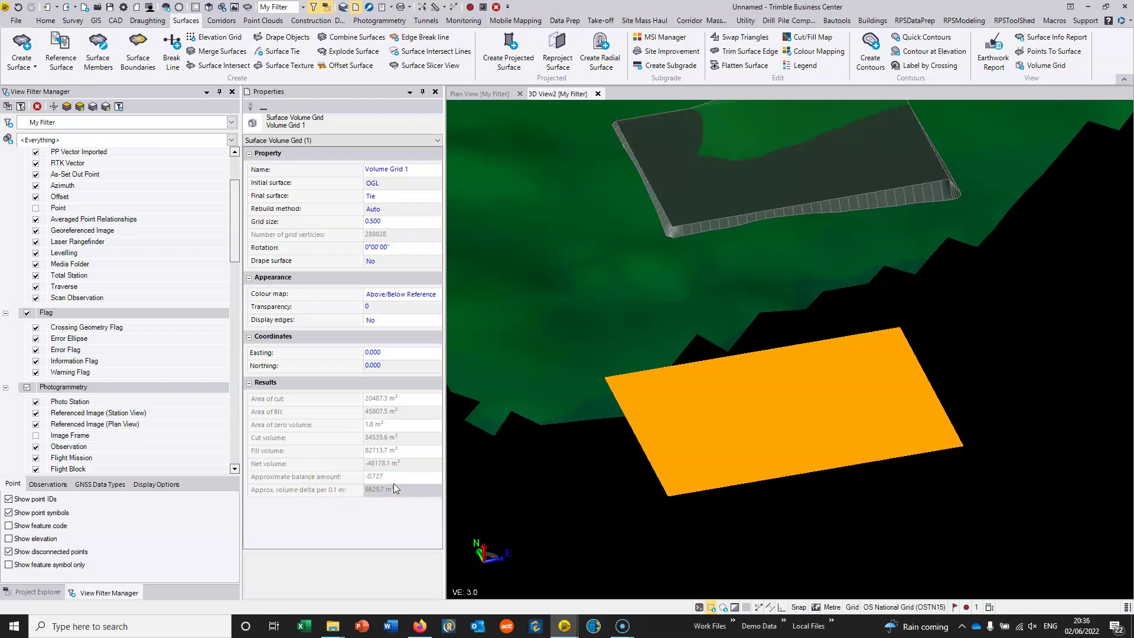
click(395, 480)
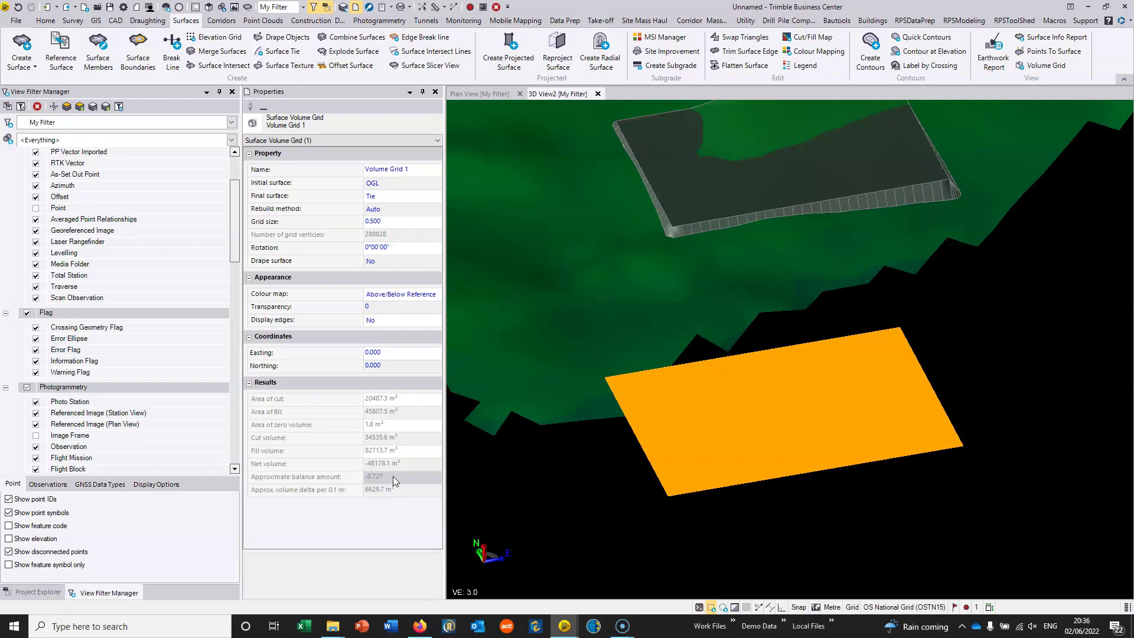
click(390, 493)
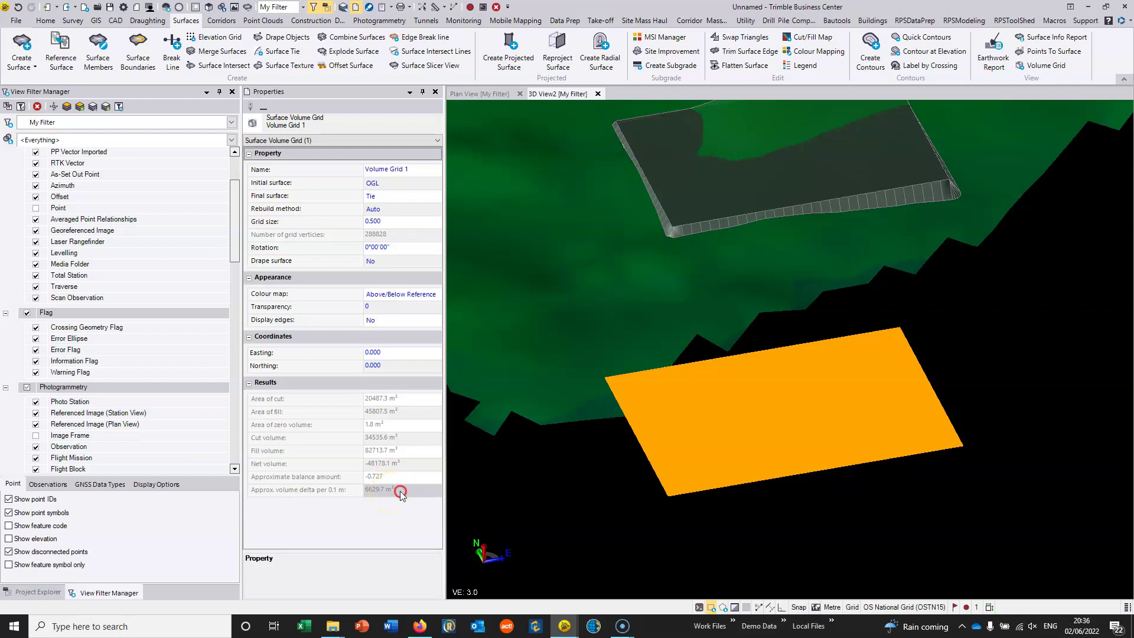
click(301, 495)
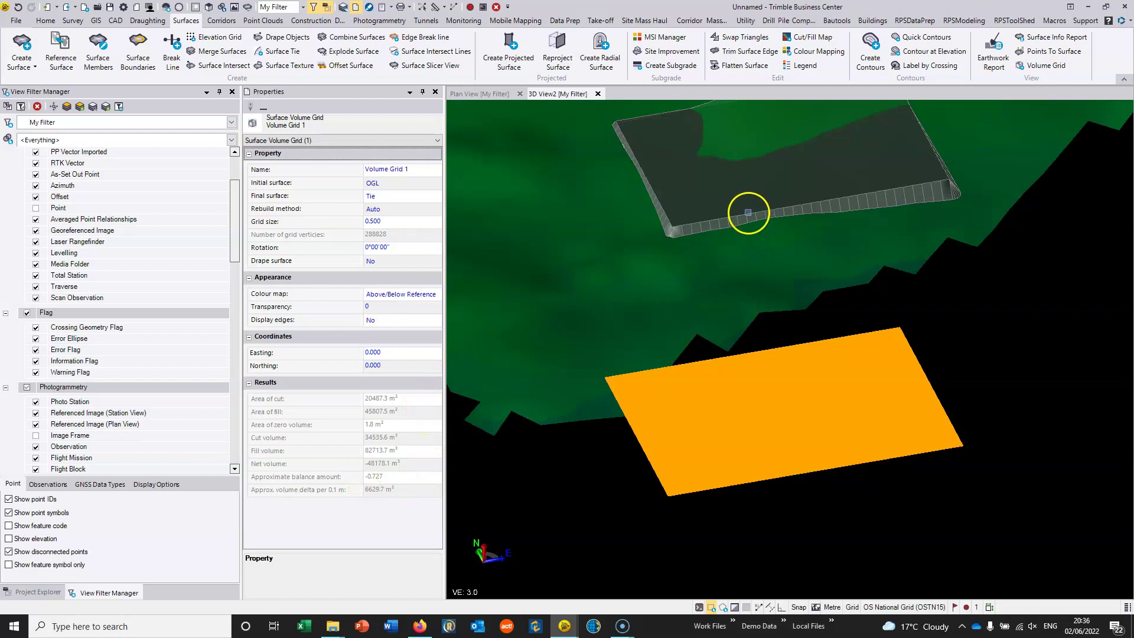
- Lower the pad polyline's elevation to 107.273 by entering 108.000-0.727
click(750, 214)
click(781, 239)
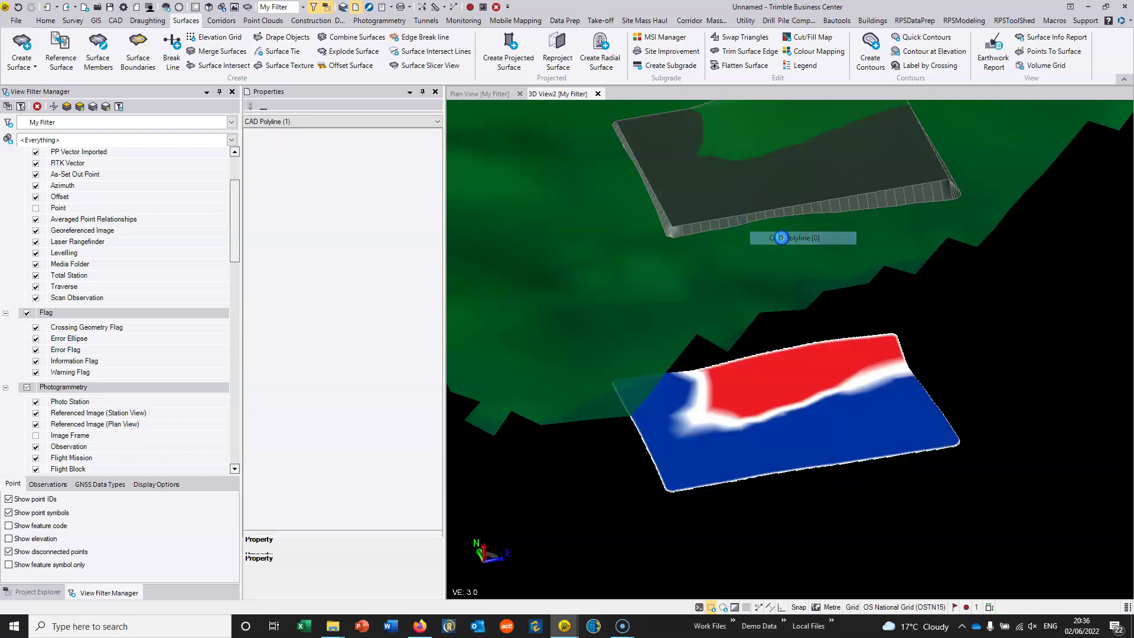
click(407, 321)
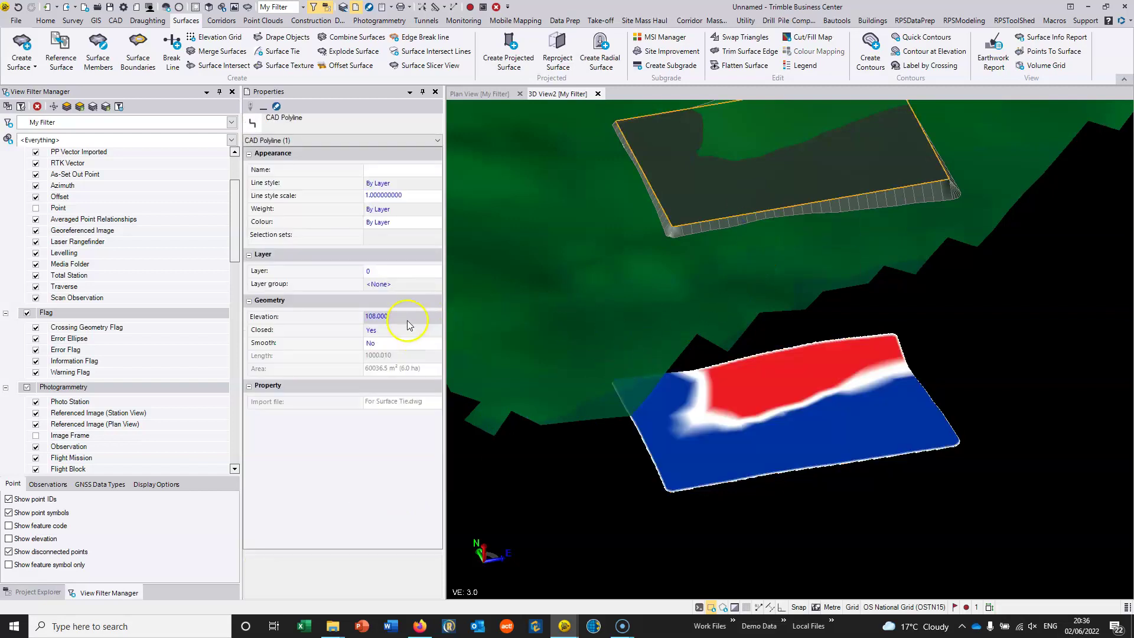
click(406, 318)
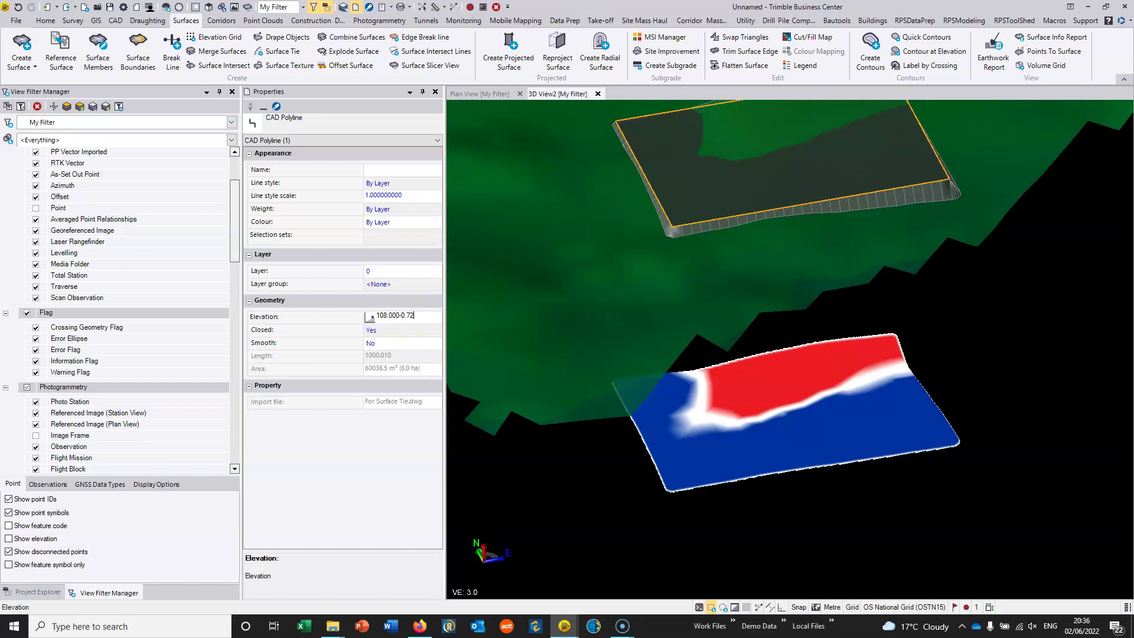
click(416, 318)
click(411, 316)
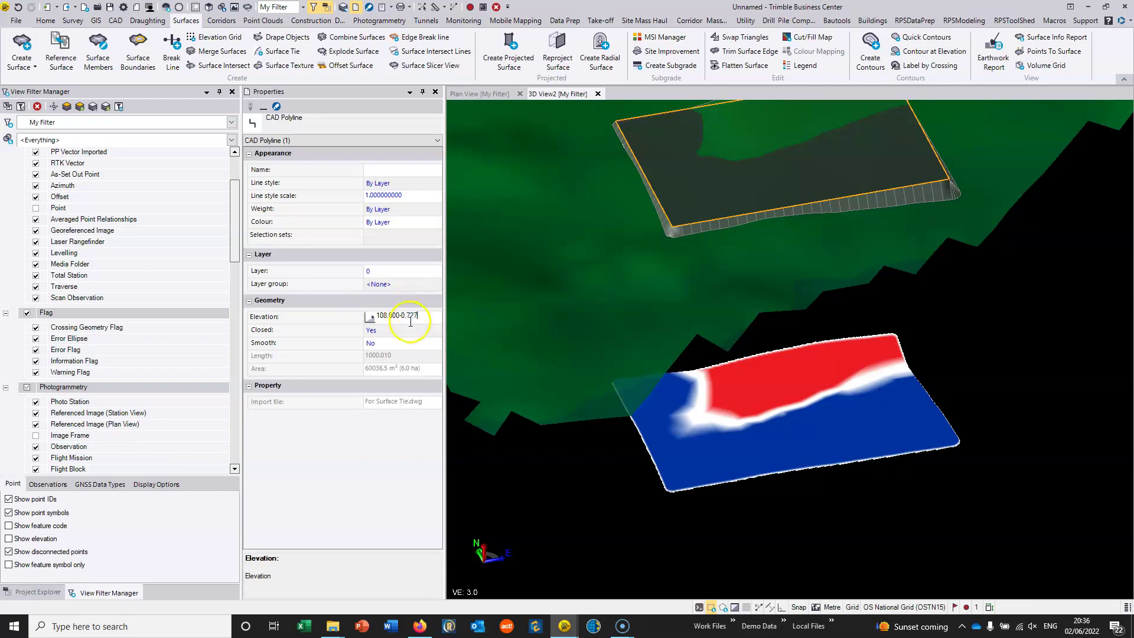
key(Return)
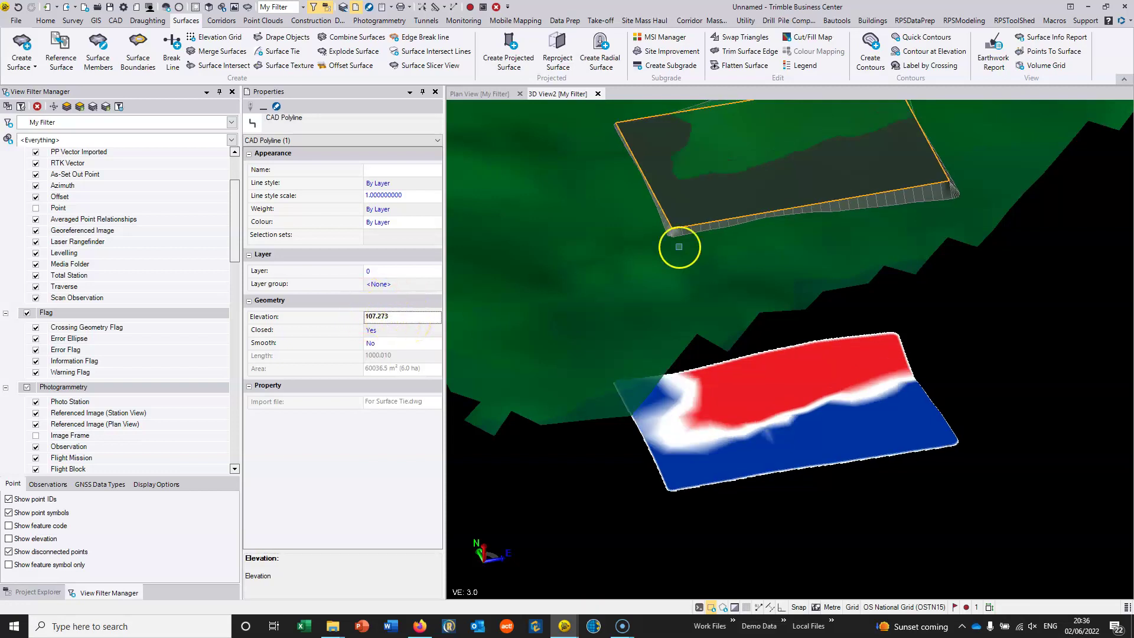
- Rerun the OGL-to-Tie surface-to-surface earthwork report with no boundary
click(993, 48)
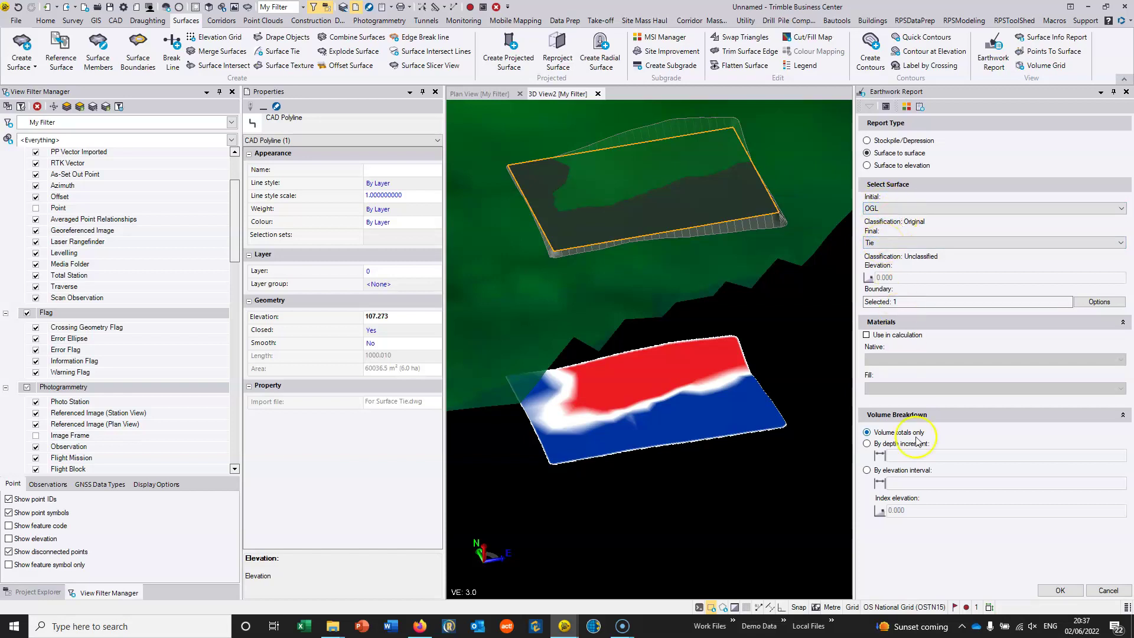
click(899, 301)
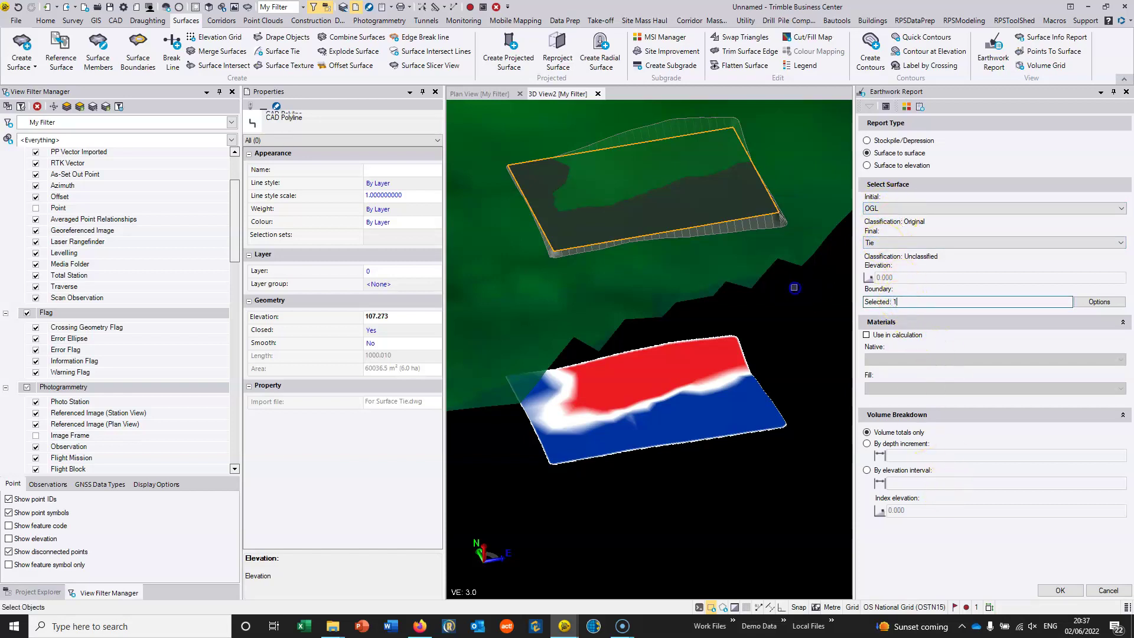
click(796, 288)
click(1049, 590)
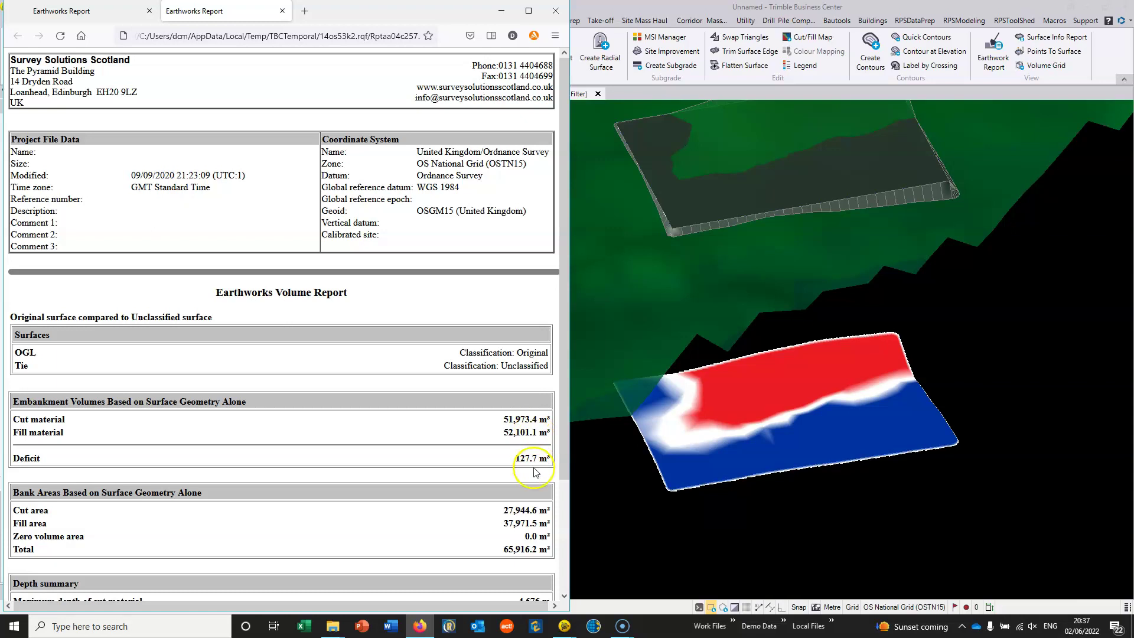
- Compare the new 127.7 m³ deficit against the earlier 48,177.8 m³, then return to the model
click(529, 10)
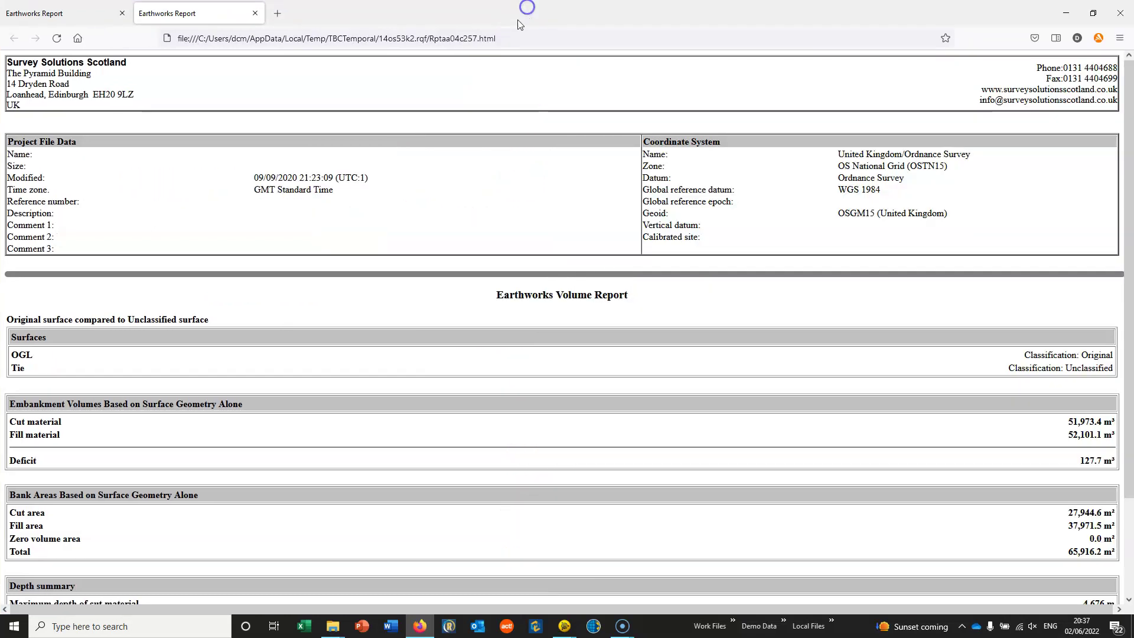
click(83, 12)
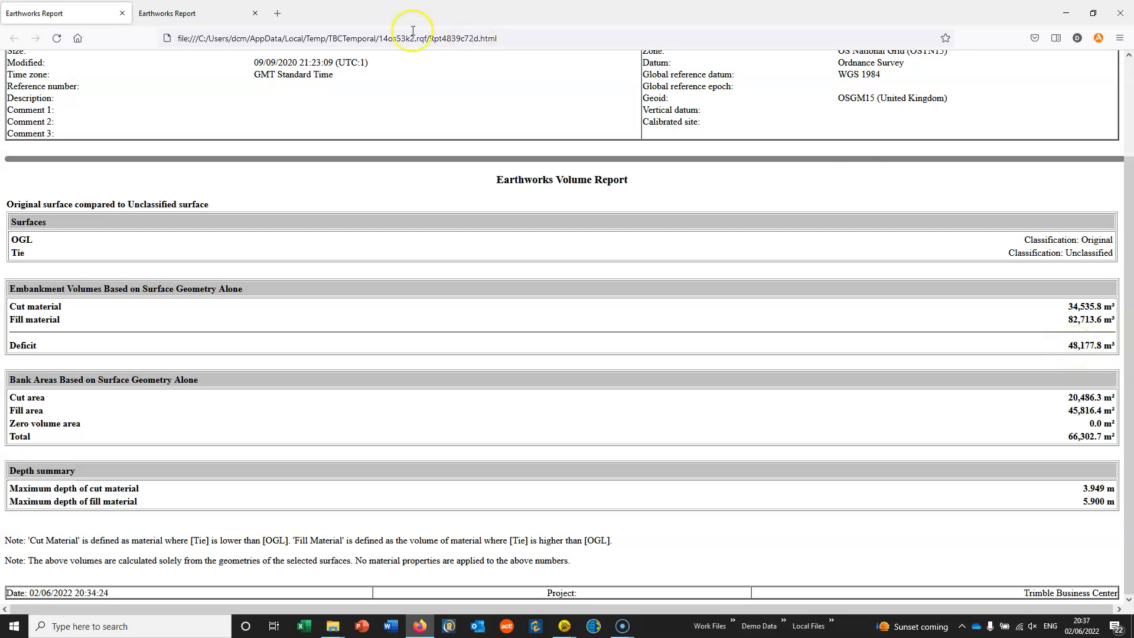
click(208, 13)
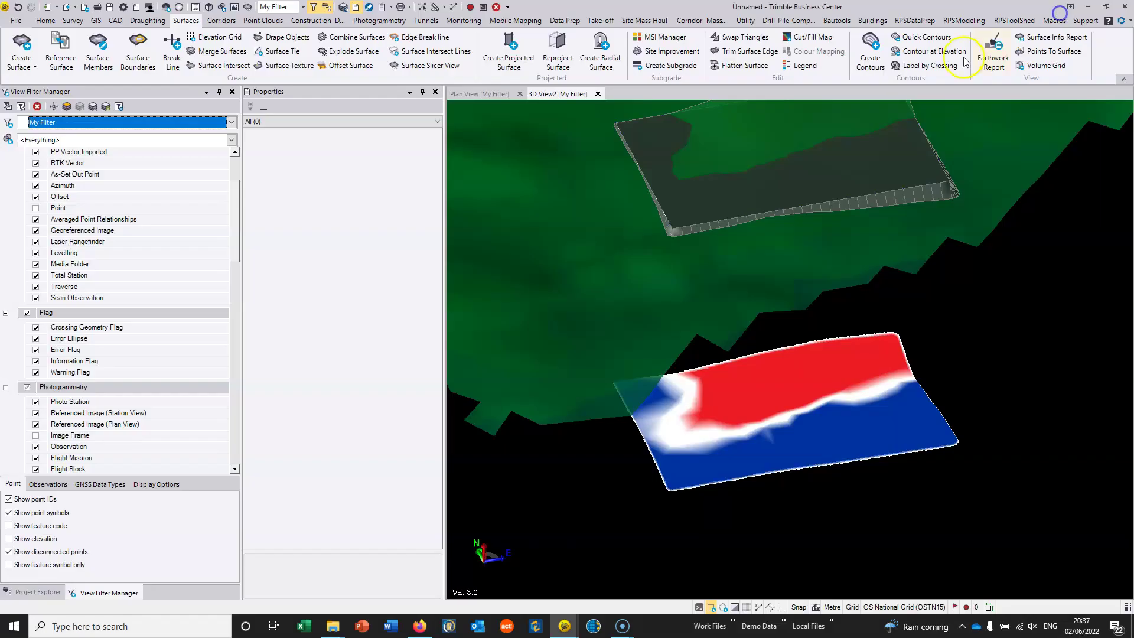
click(1066, 13)
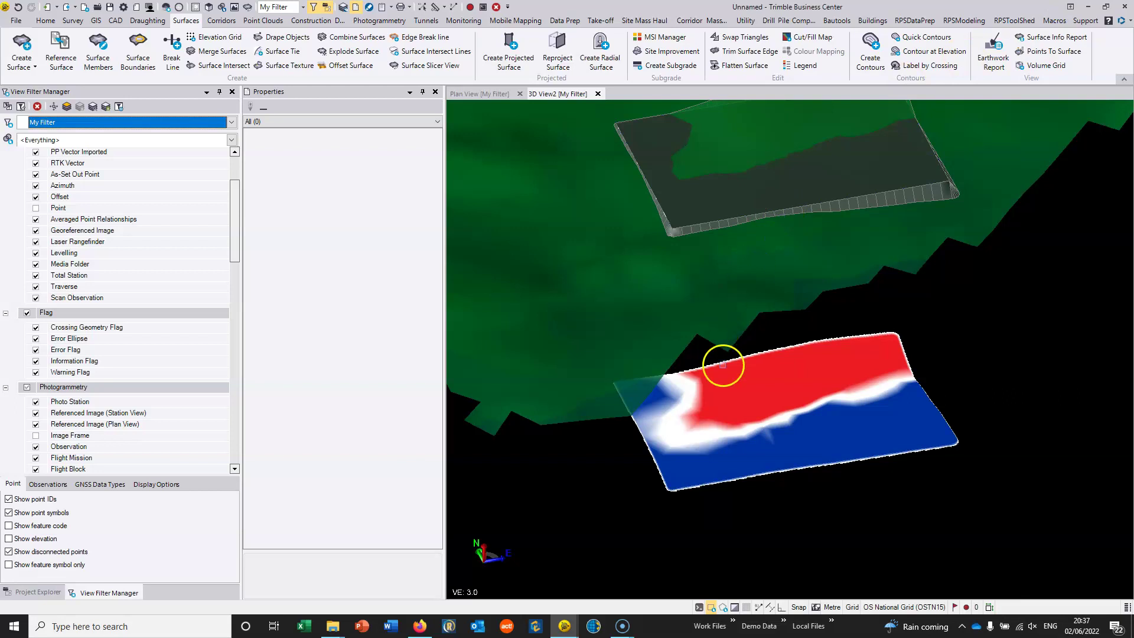
middle_drag(725, 363, 755, 351)
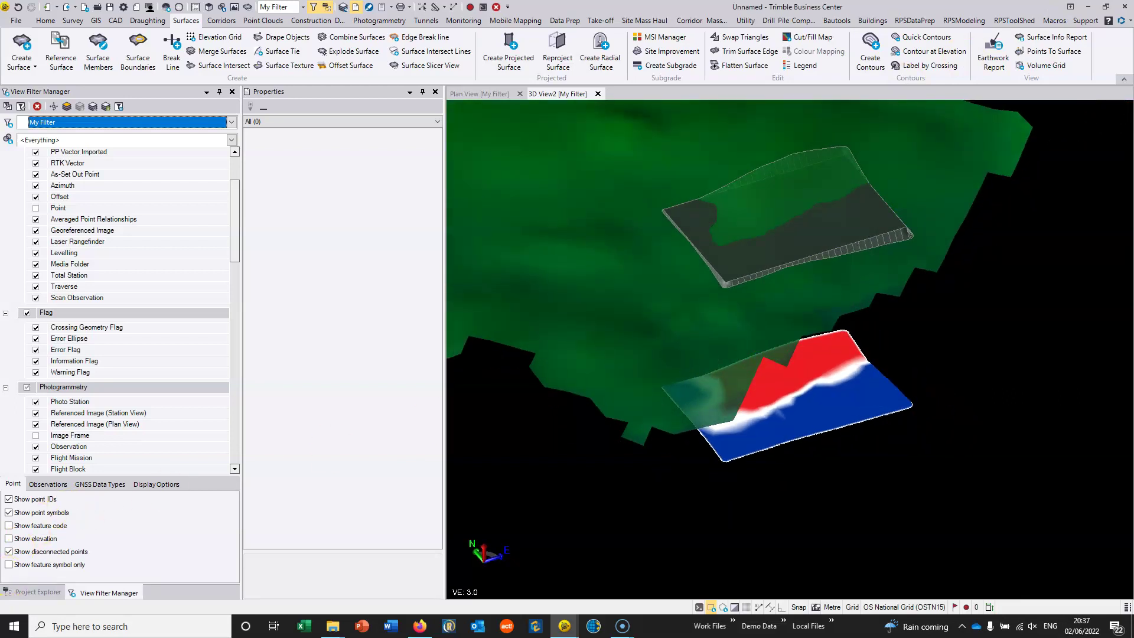